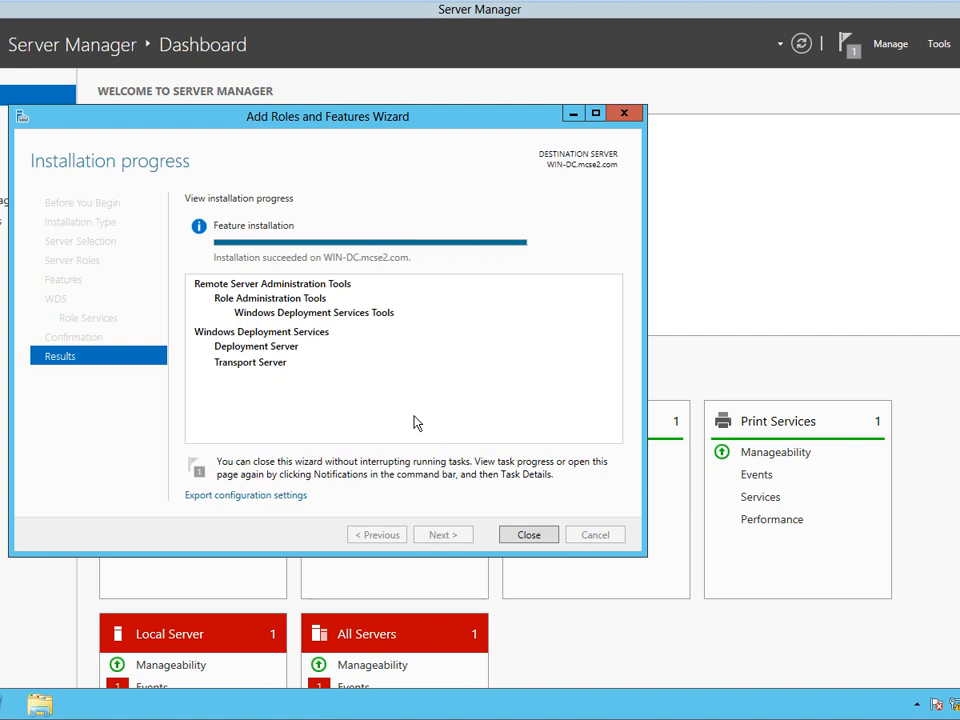
# Close the finished Windows Deployment Services installation and start another role-based installation on WIN-DC.mcse2.com, proceeding to the server roles selection
pyautogui.click(548, 535)
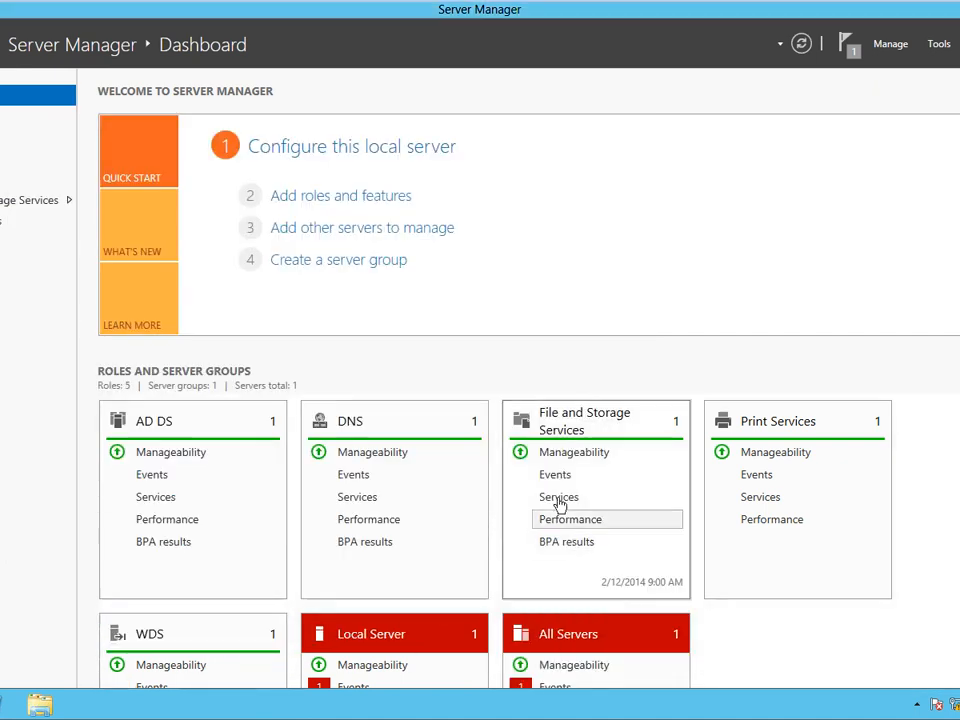
pyautogui.click(890, 48)
pyautogui.click(899, 69)
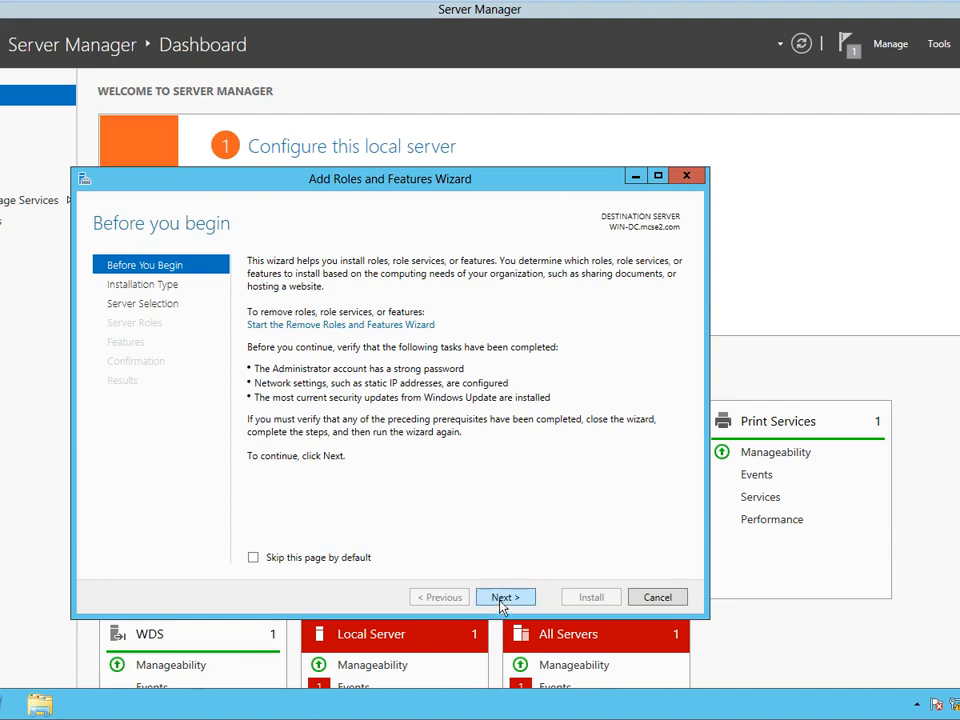
pyautogui.click(504, 598)
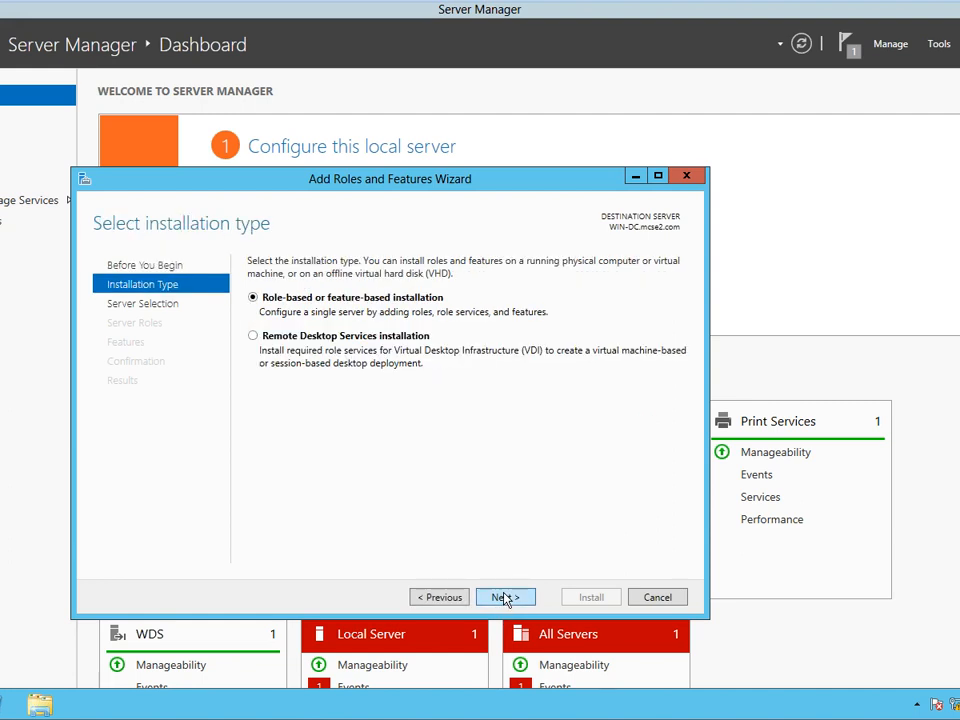
pyautogui.click(505, 598)
pyautogui.click(505, 598)
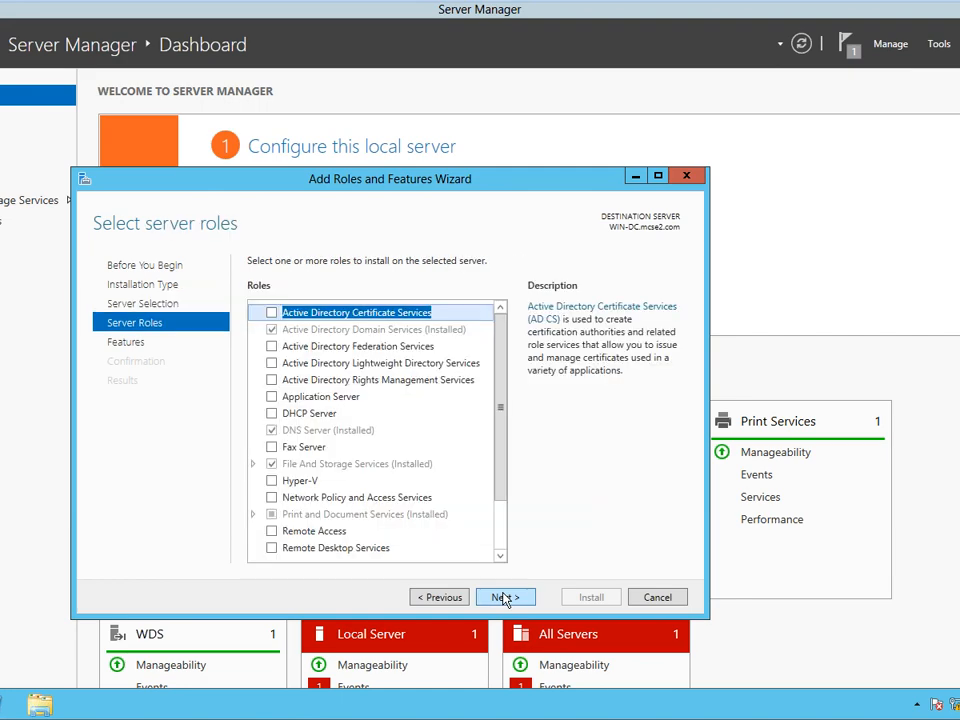
# Add the DHCP Server role with its required management tools and start the installation
pyautogui.click(270, 421)
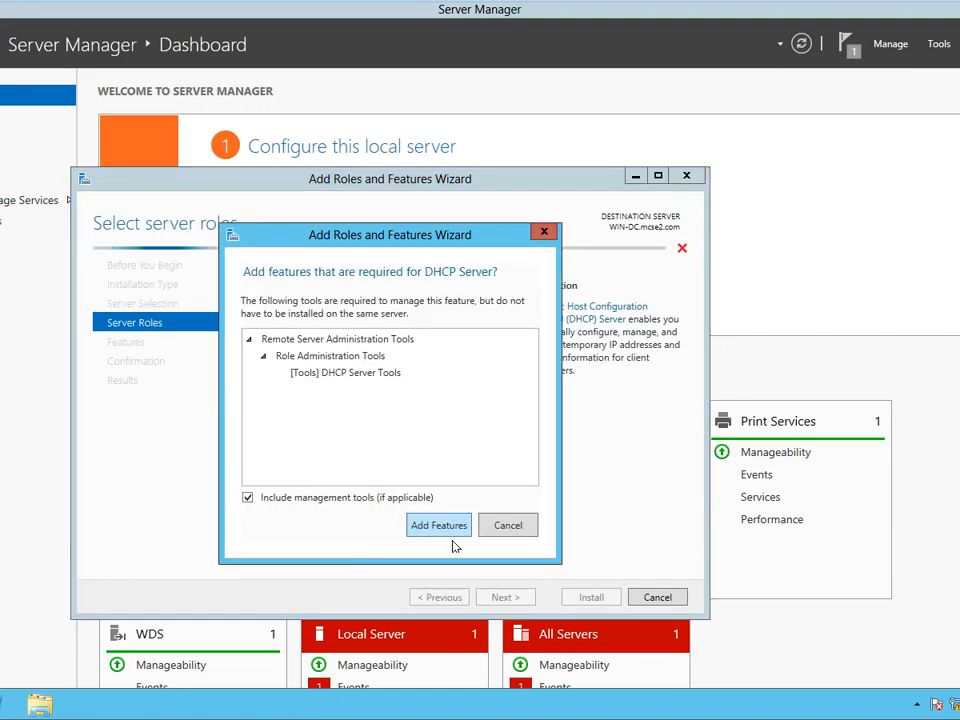
pyautogui.click(438, 523)
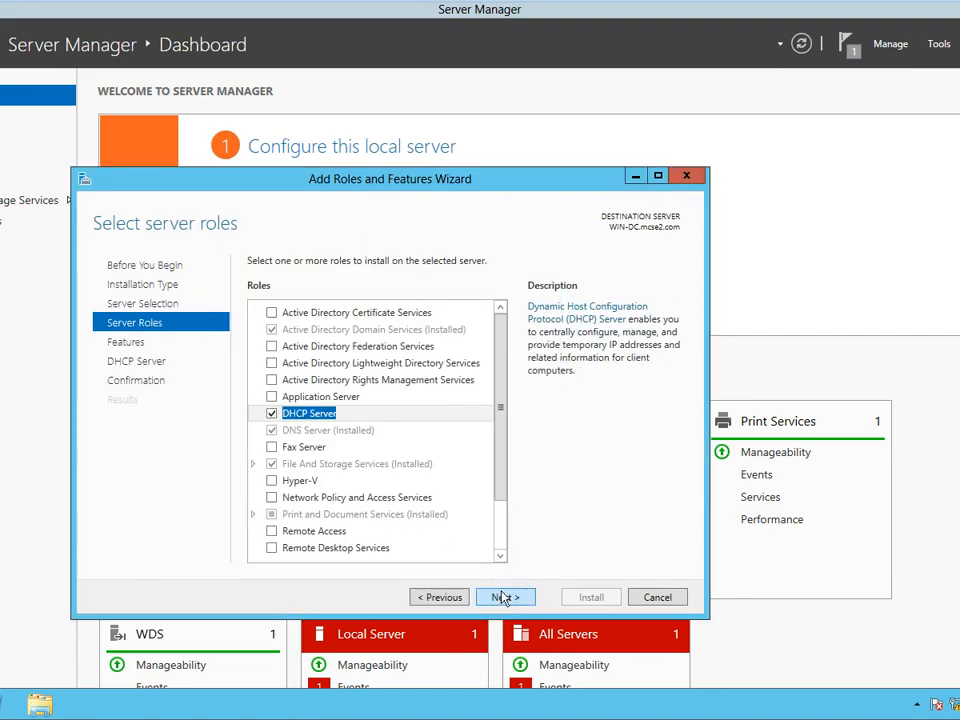
pyautogui.click(503, 598)
pyautogui.click(505, 598)
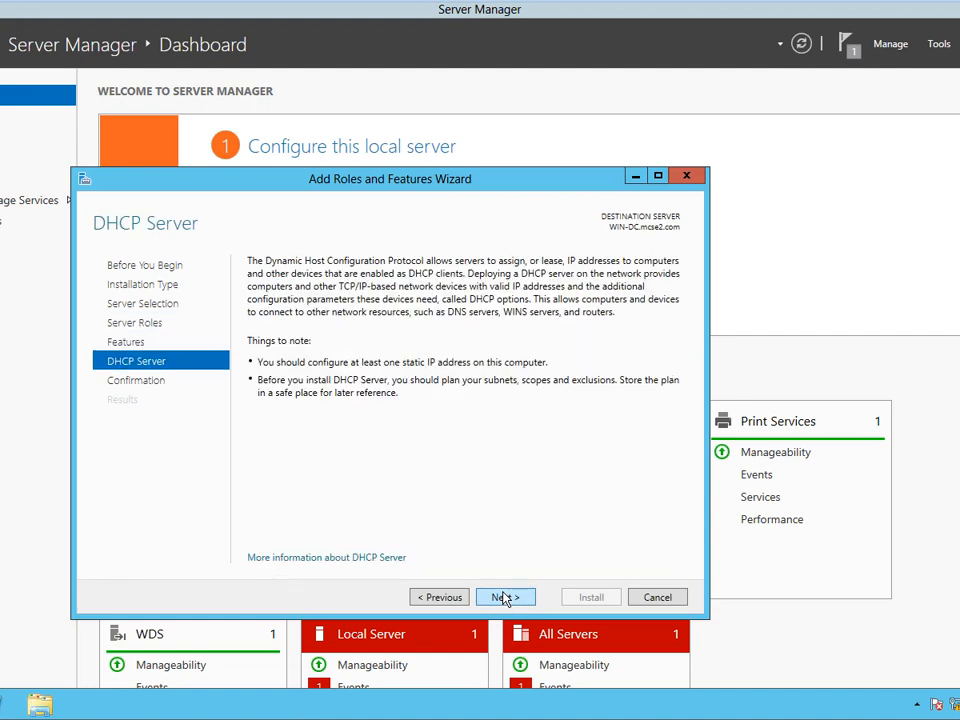
pyautogui.click(505, 598)
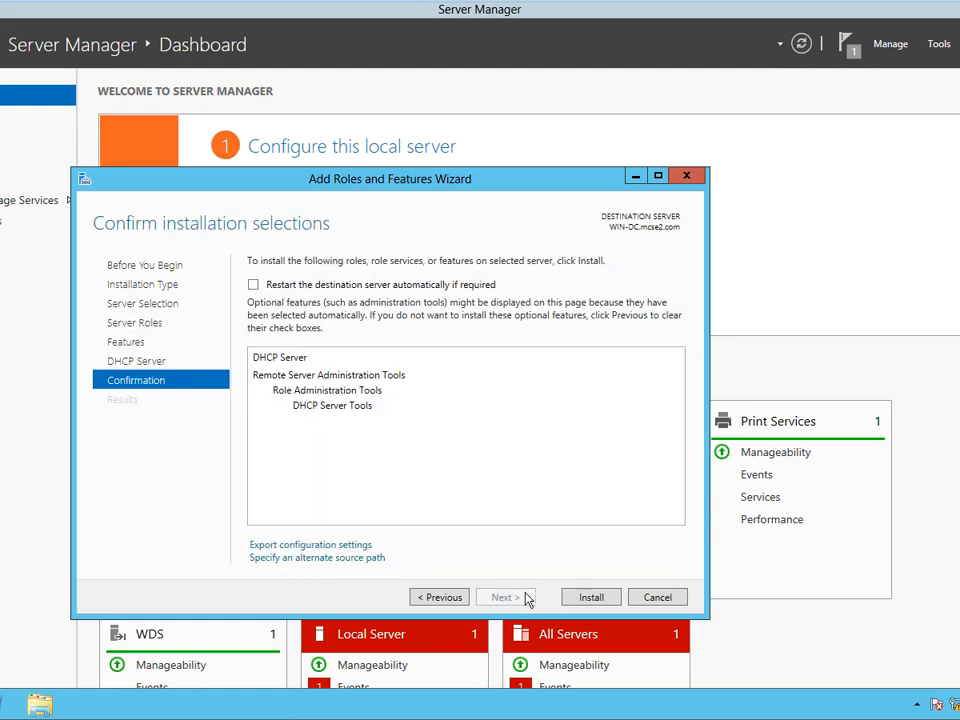
pyautogui.click(585, 597)
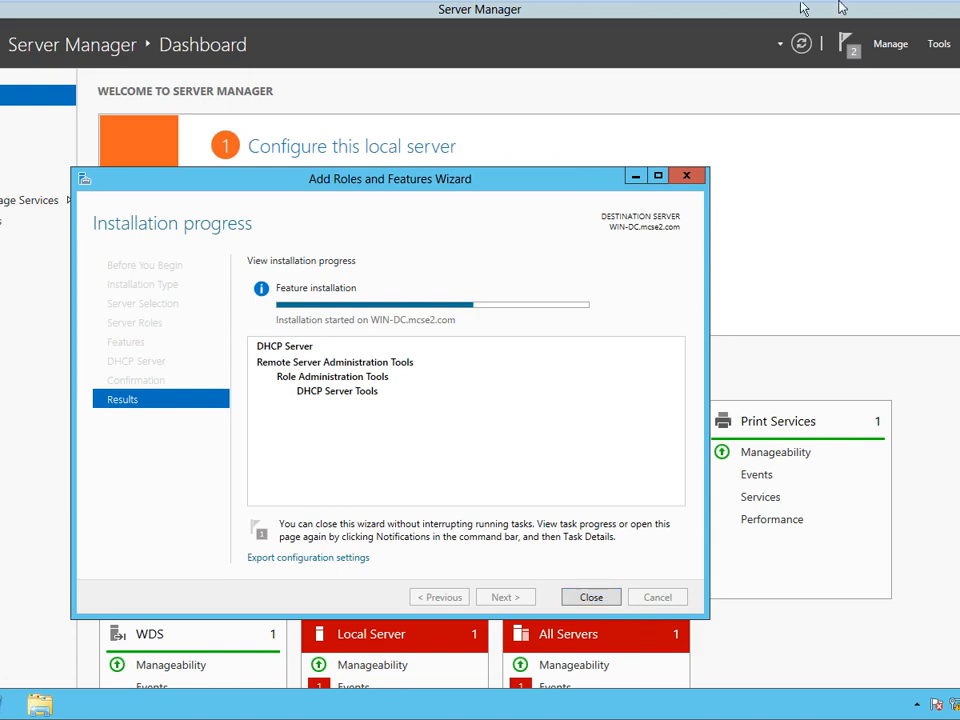
# Switch to the host computer's file explorer and open the folder E:\source\2012
pyautogui.moveTo(851, 7)
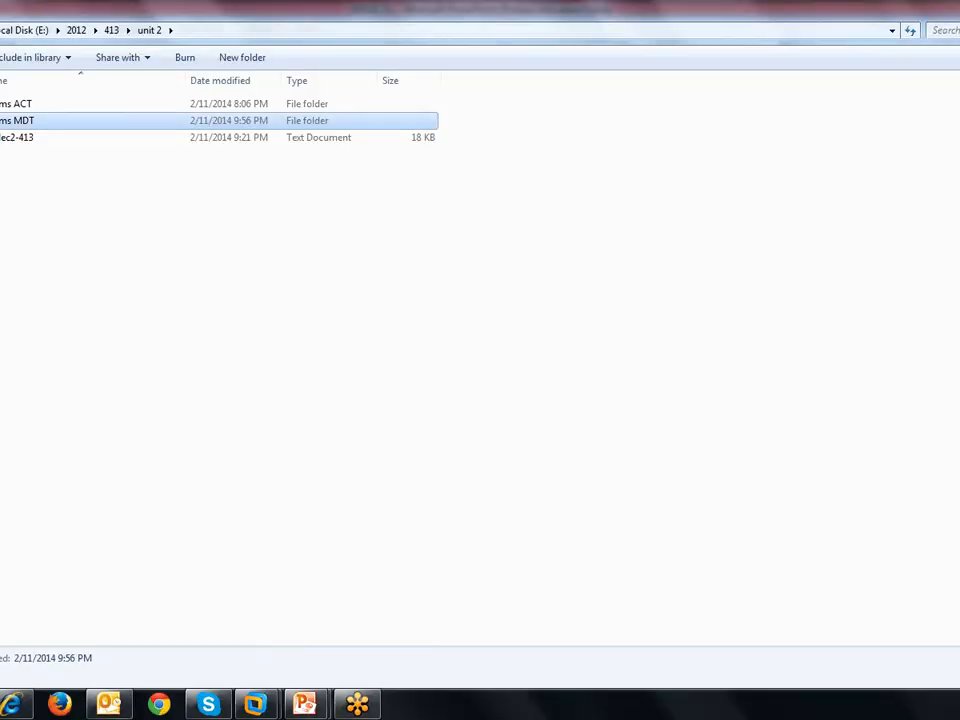
pyautogui.hotkey('alt', 'Left')
pyautogui.hotkey('alt', 'Left')
pyautogui.hotkey('alt', 'Left')
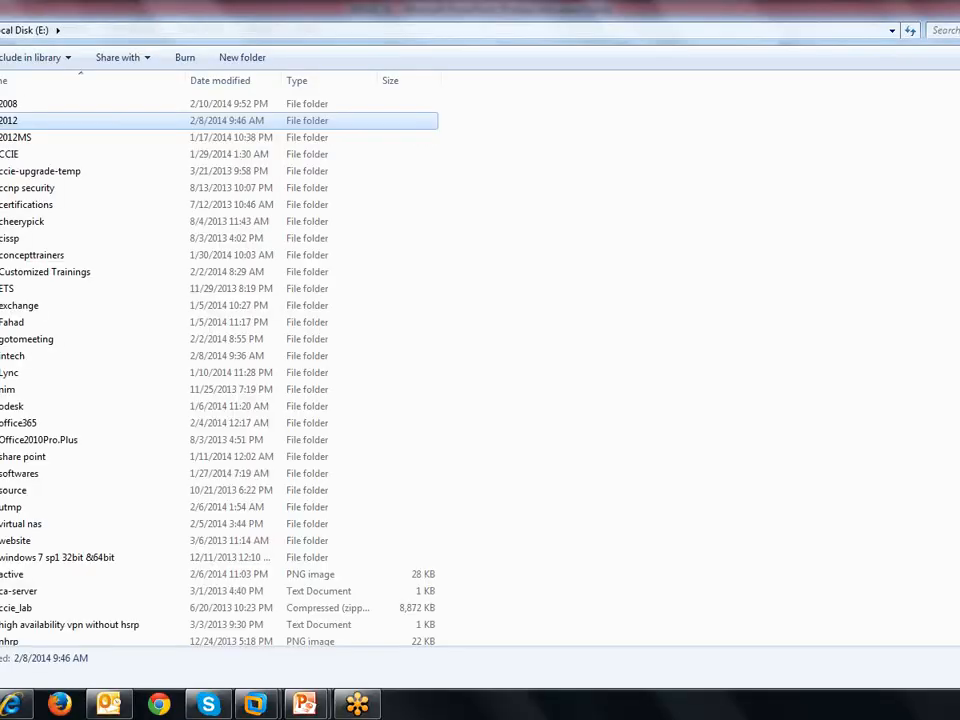
pyautogui.doubleClick(26, 492)
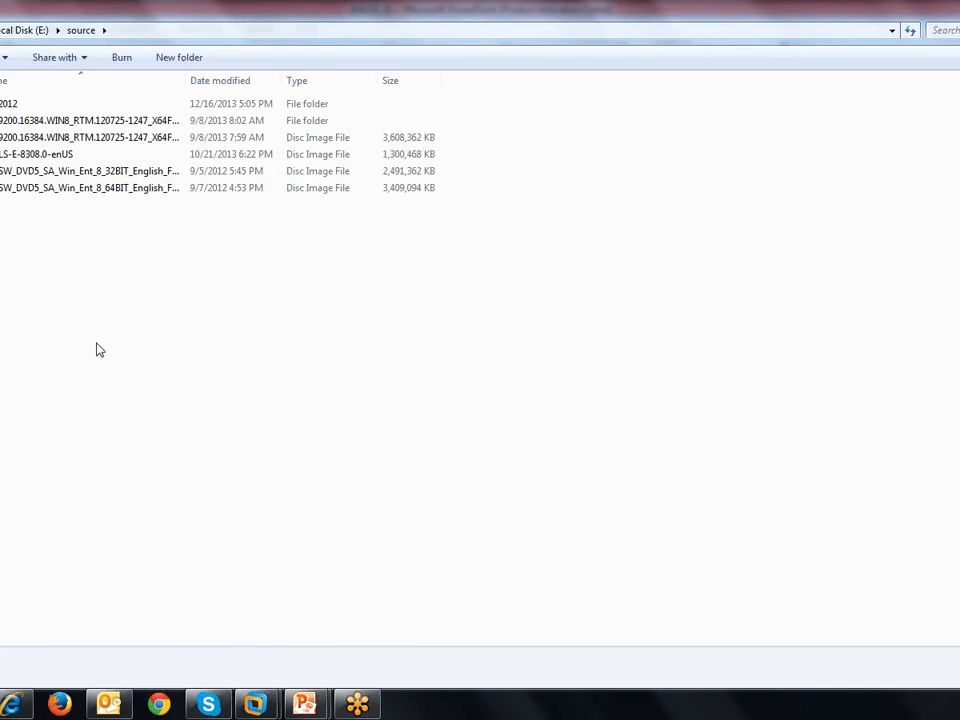
pyautogui.doubleClick(28, 104)
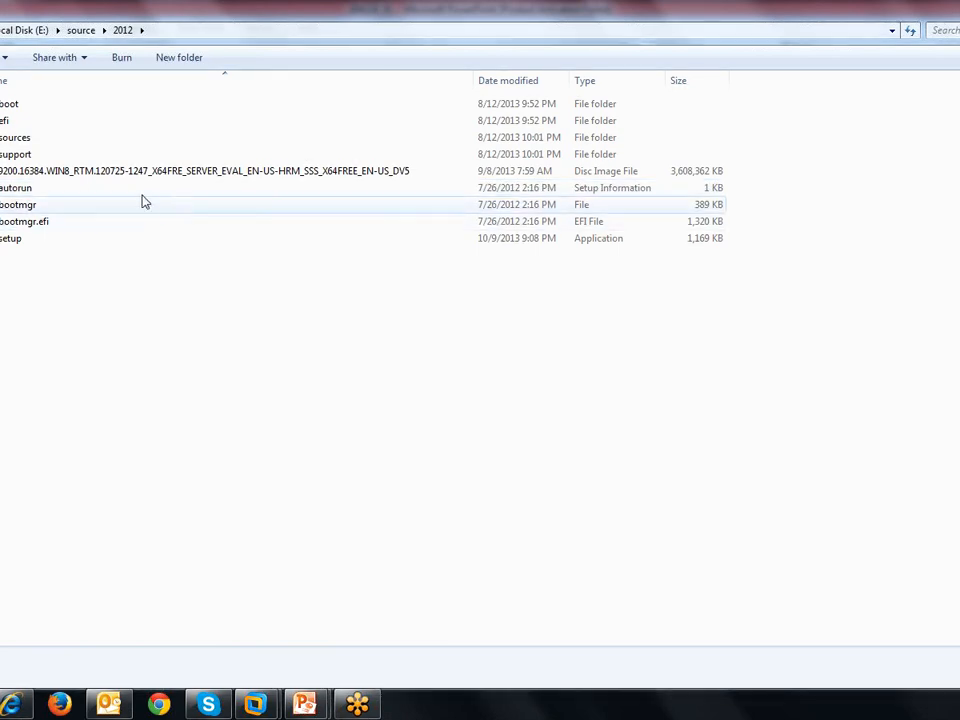
# Look through the support, sources and boot folders inside E:\source\2012 for the boot image
pyautogui.click(47, 157)
pyautogui.doubleClick(47, 157)
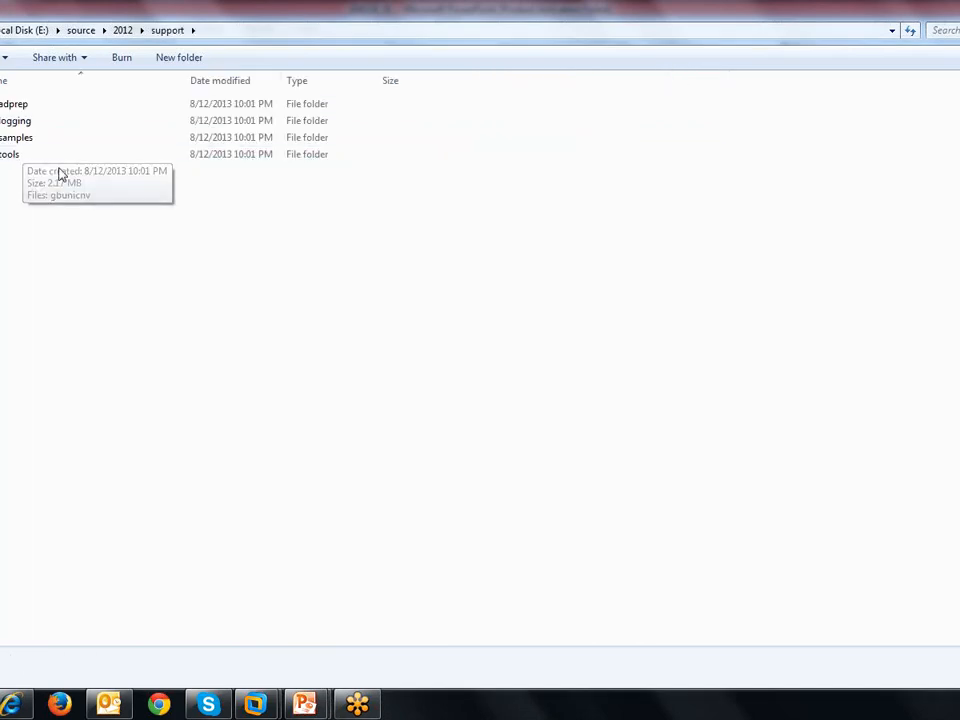
pyautogui.click(0, 300)
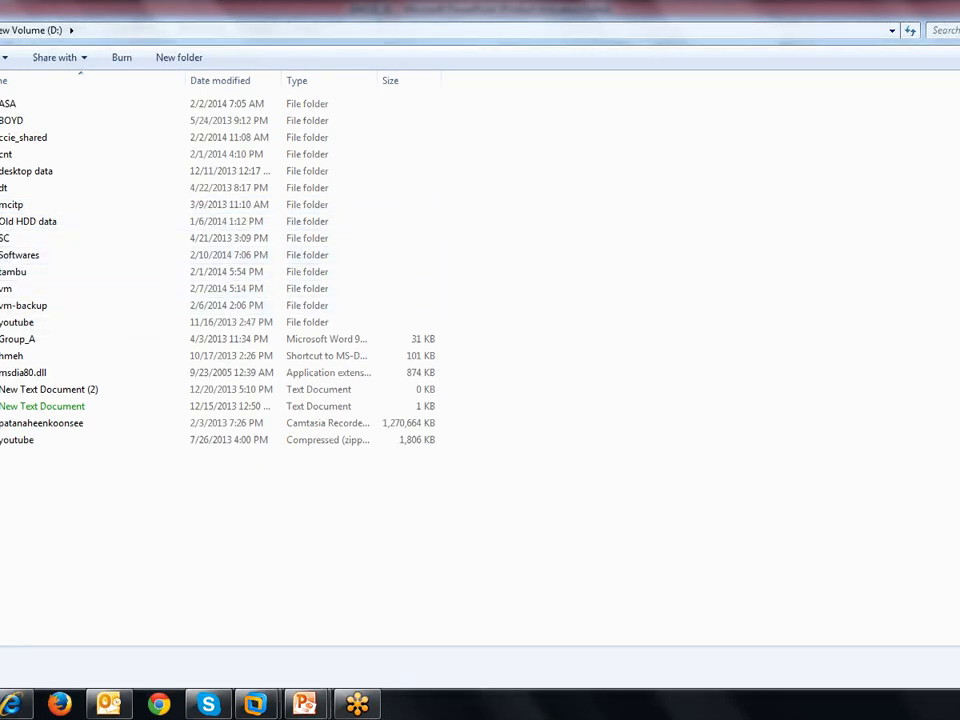
pyautogui.click(0, 318)
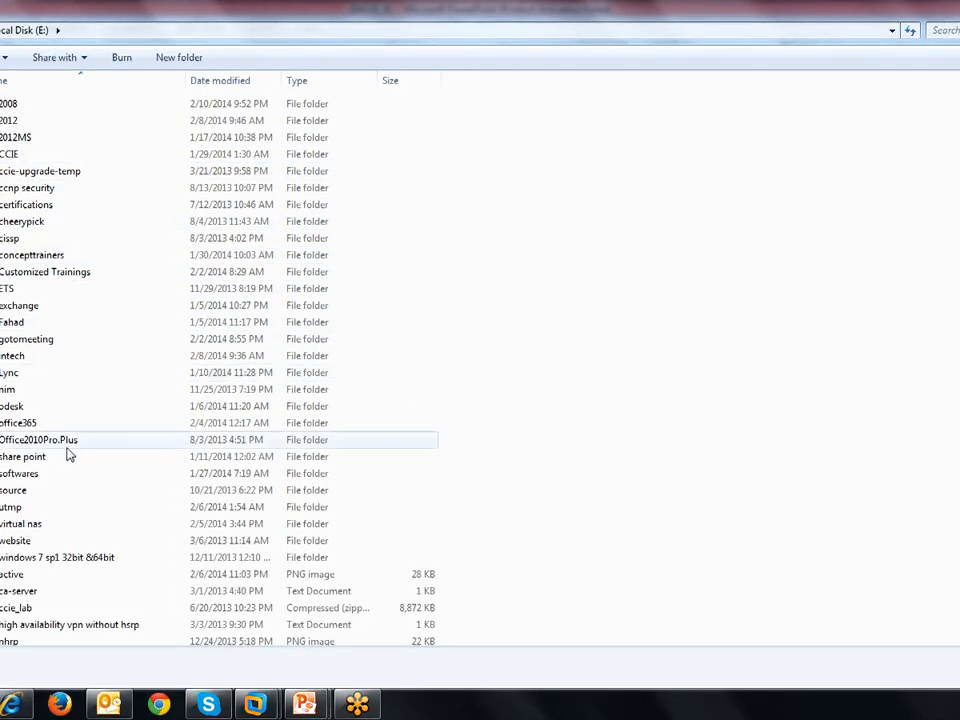
pyautogui.doubleClick(34, 491)
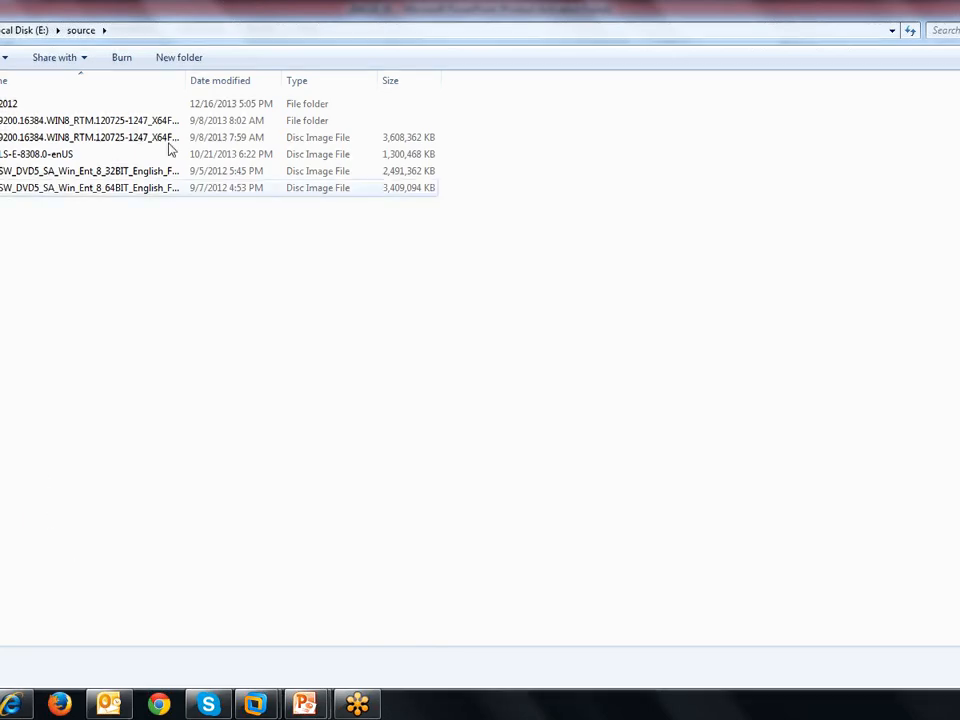
pyautogui.doubleClick(11, 104)
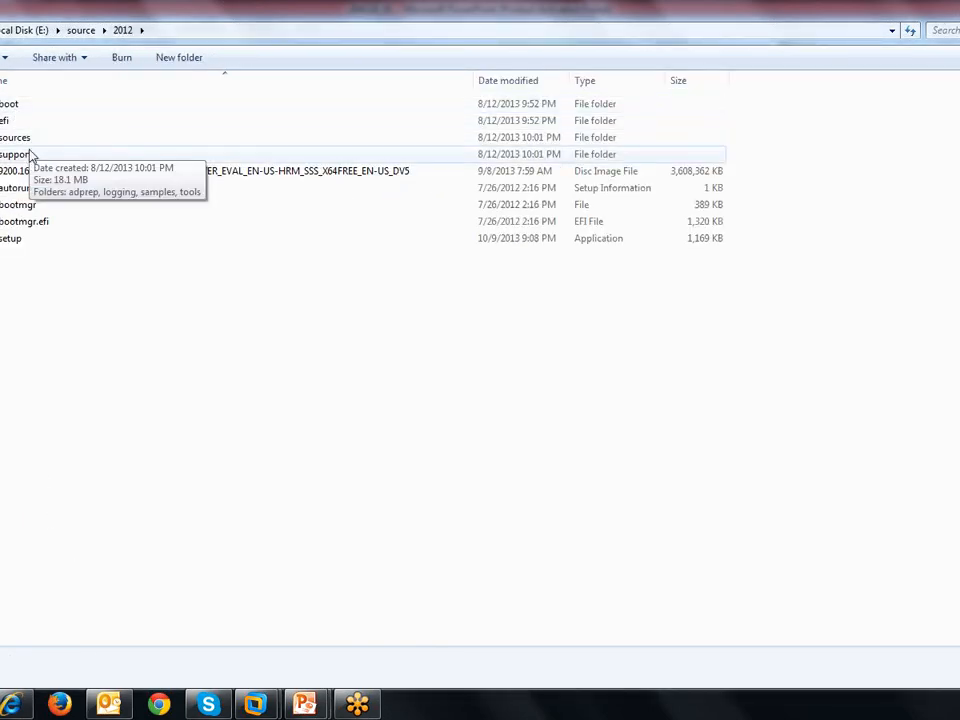
pyautogui.doubleClick(32, 146)
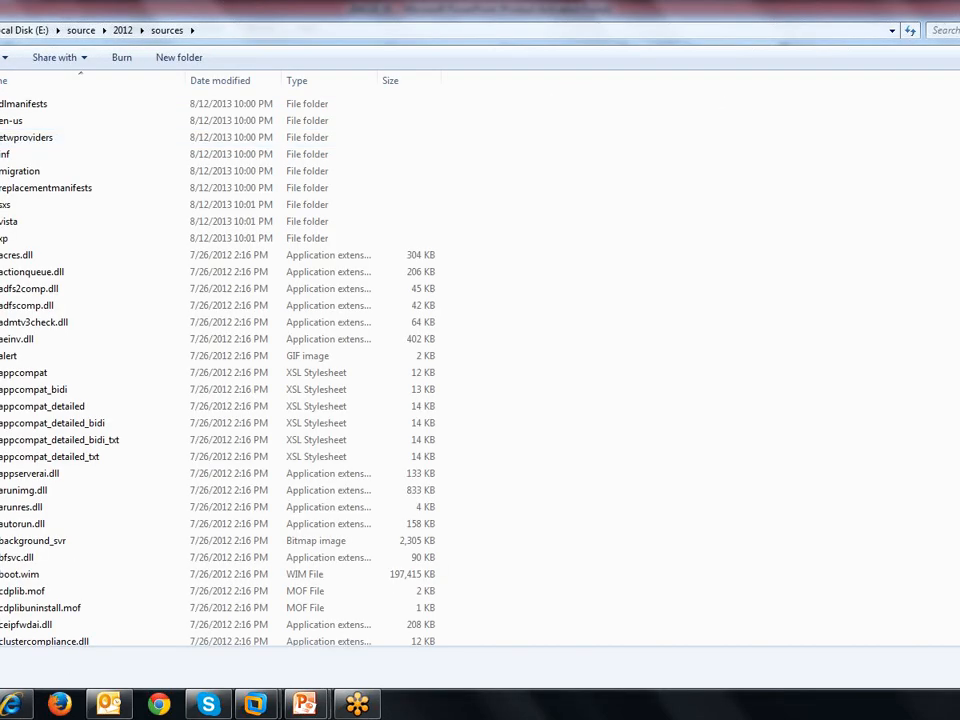
pyautogui.press('BackSpace')
pyautogui.doubleClick(18, 105)
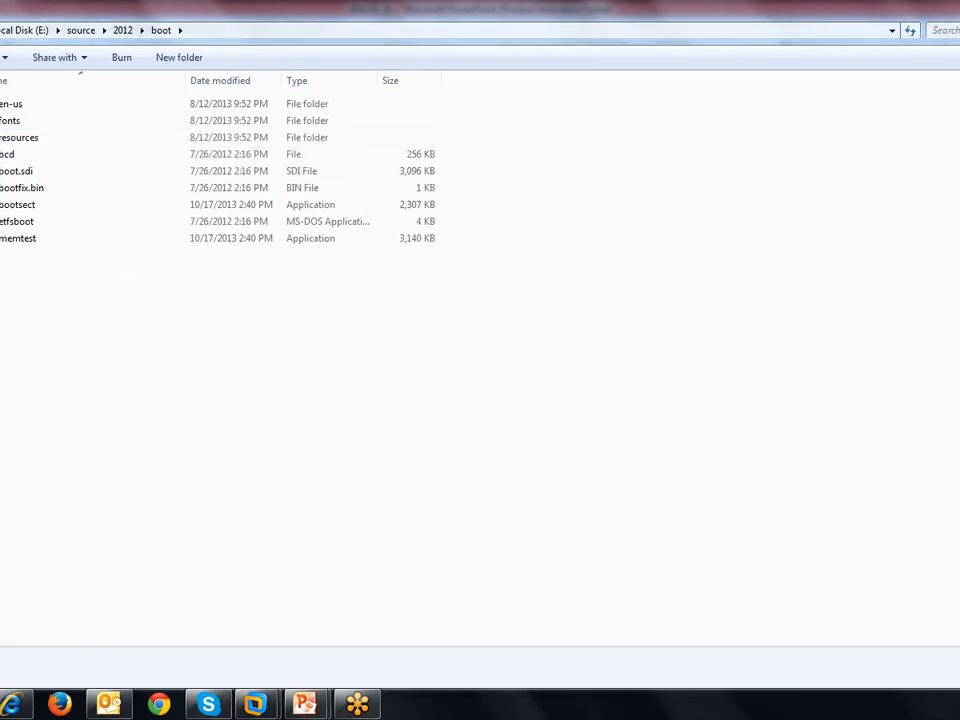
pyautogui.press('BackSpace')
# Copy the boot.wim file from the sources folder in E:\source\2012
pyautogui.doubleClick(28, 140)
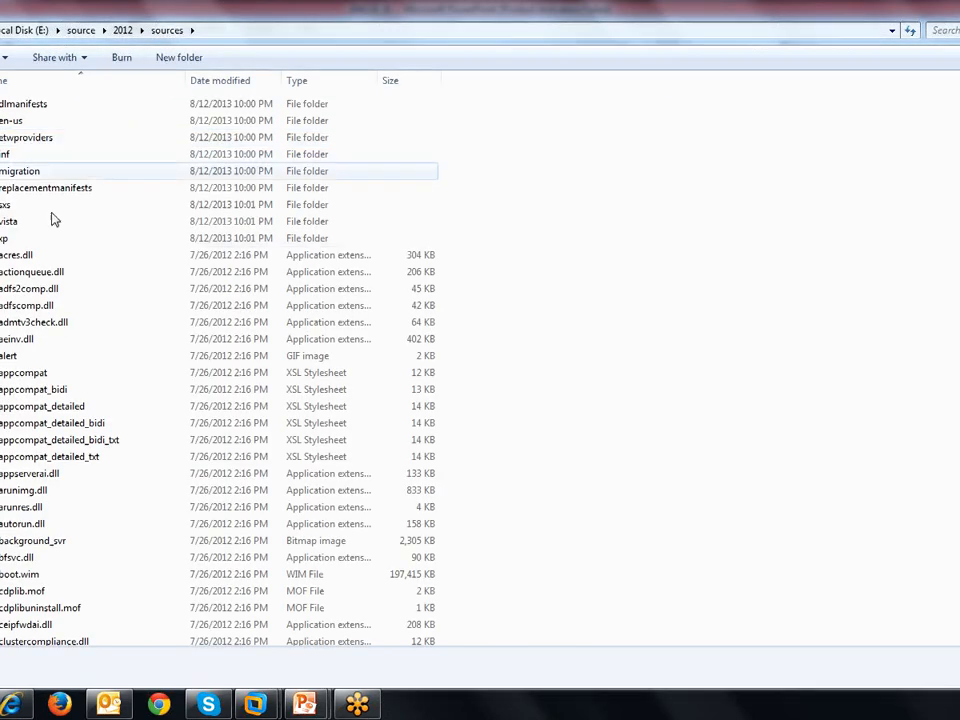
pyautogui.click(55, 391)
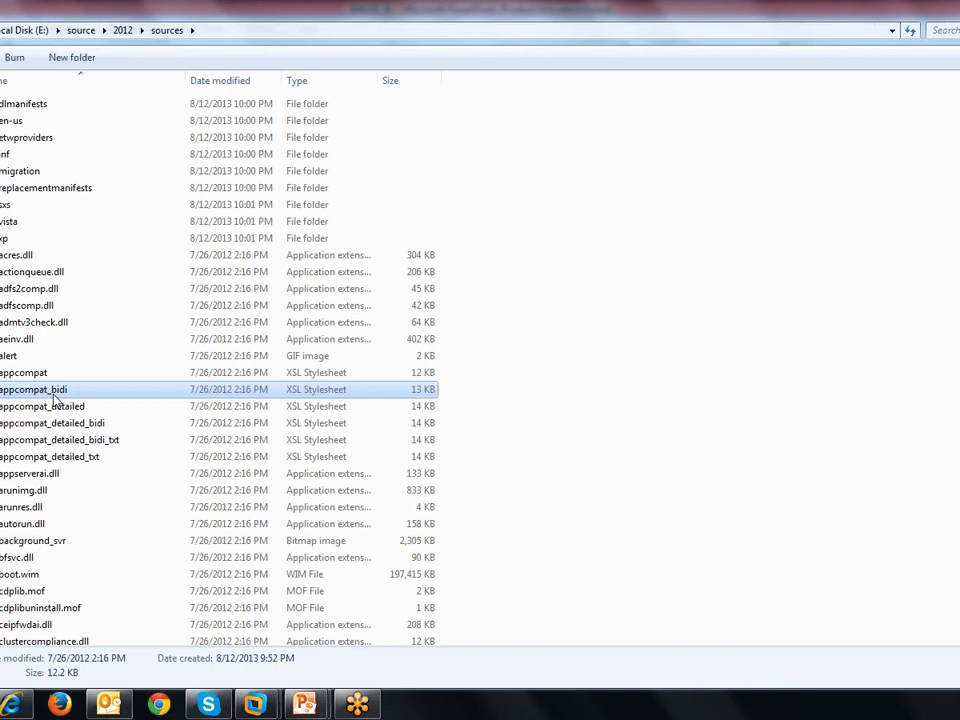
pyautogui.press('b')
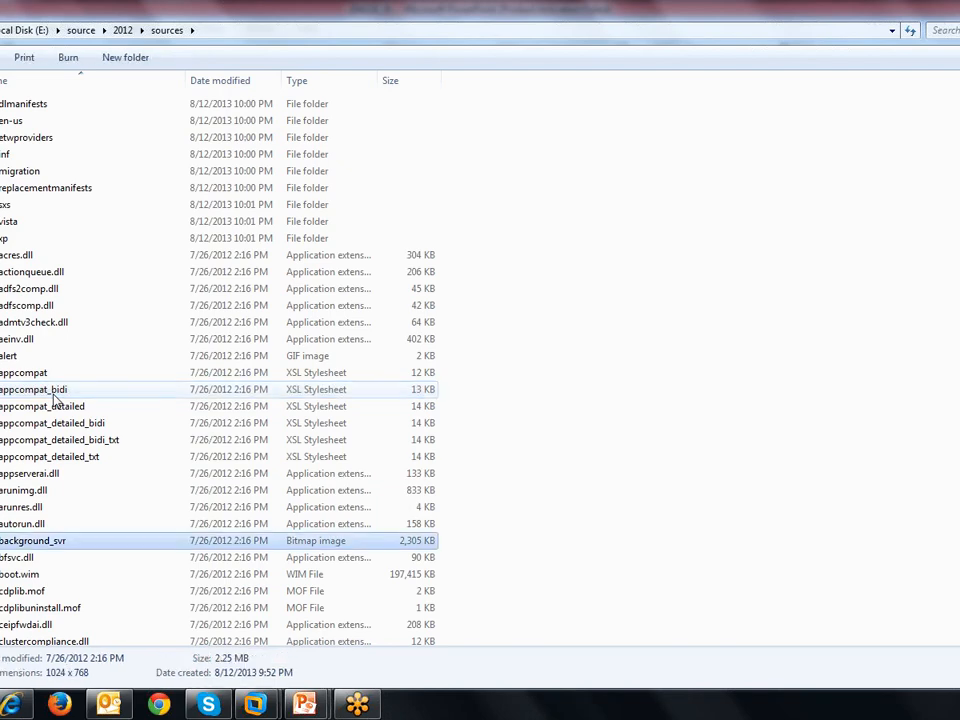
pyautogui.scroll(-2, 55, 400)
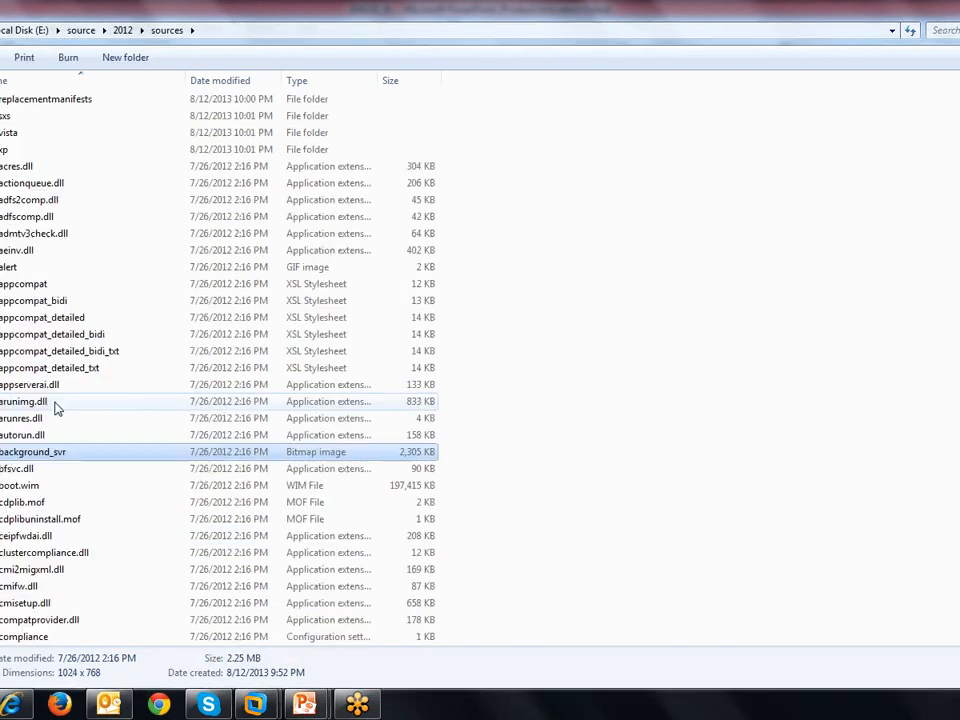
pyautogui.click(34, 486)
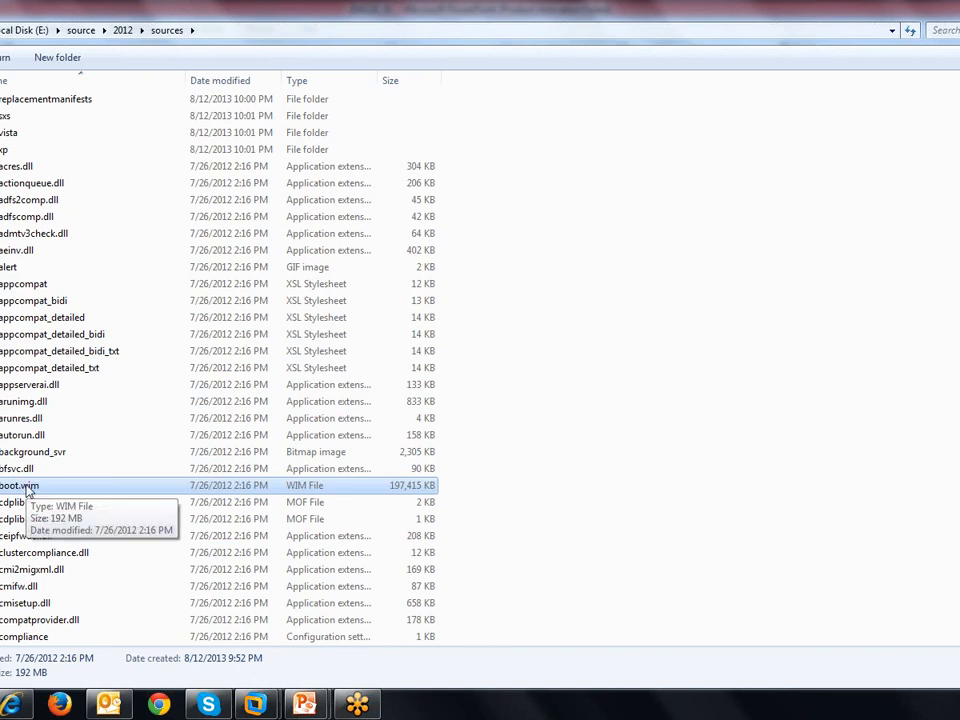
pyautogui.rightClick(42, 487)
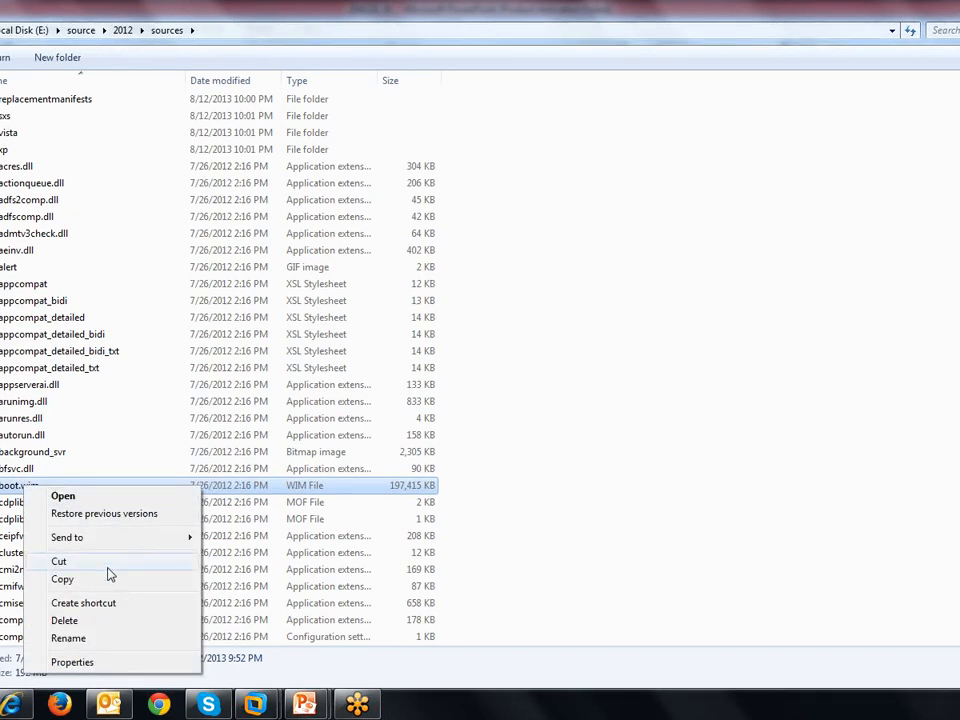
pyautogui.click(100, 579)
# Switch back to the Windows Server 2012 DC virtual machine and close the DHCP Server installation wizard
pyautogui.moveTo(255, 705)
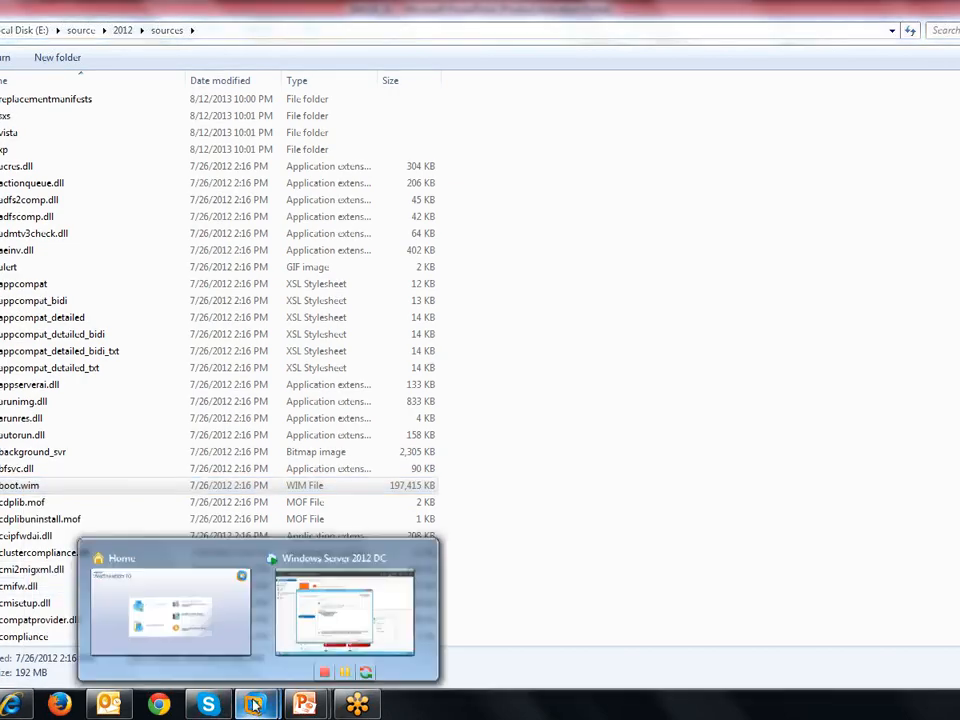
pyautogui.click(293, 632)
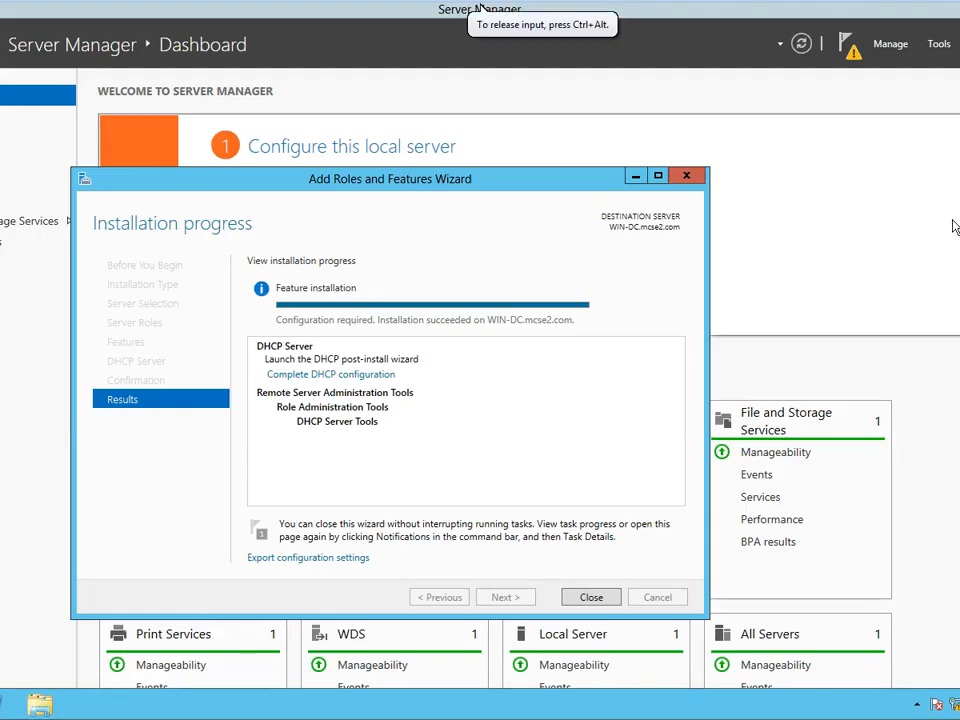
pyautogui.click(592, 597)
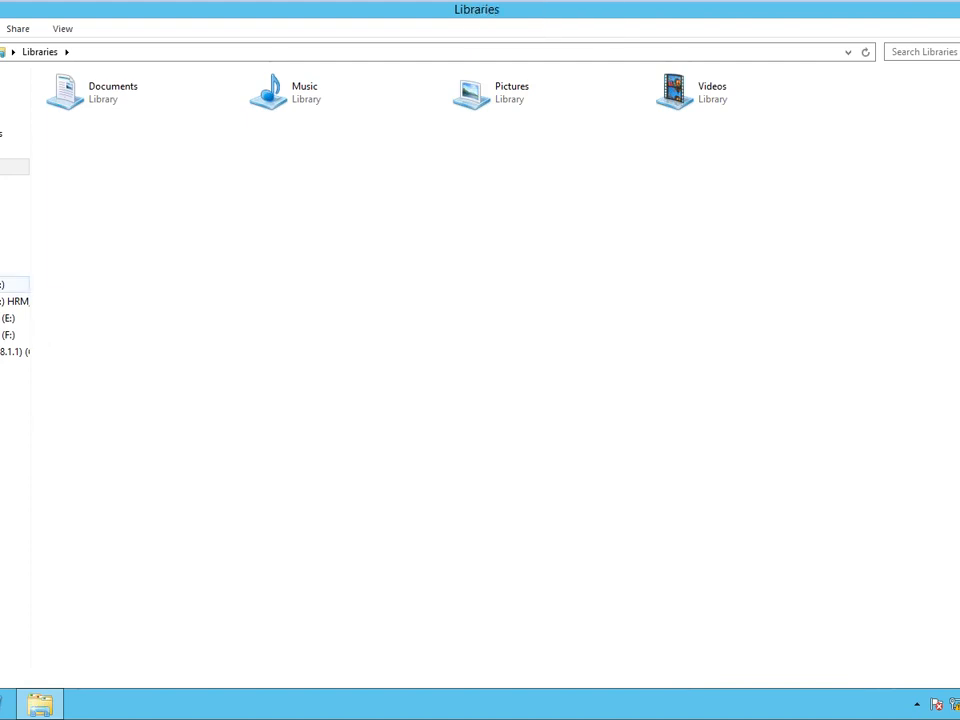
# Create a new folder on the server's Local Disk (C:), keeping the default name, and open it
pyautogui.click(6, 320)
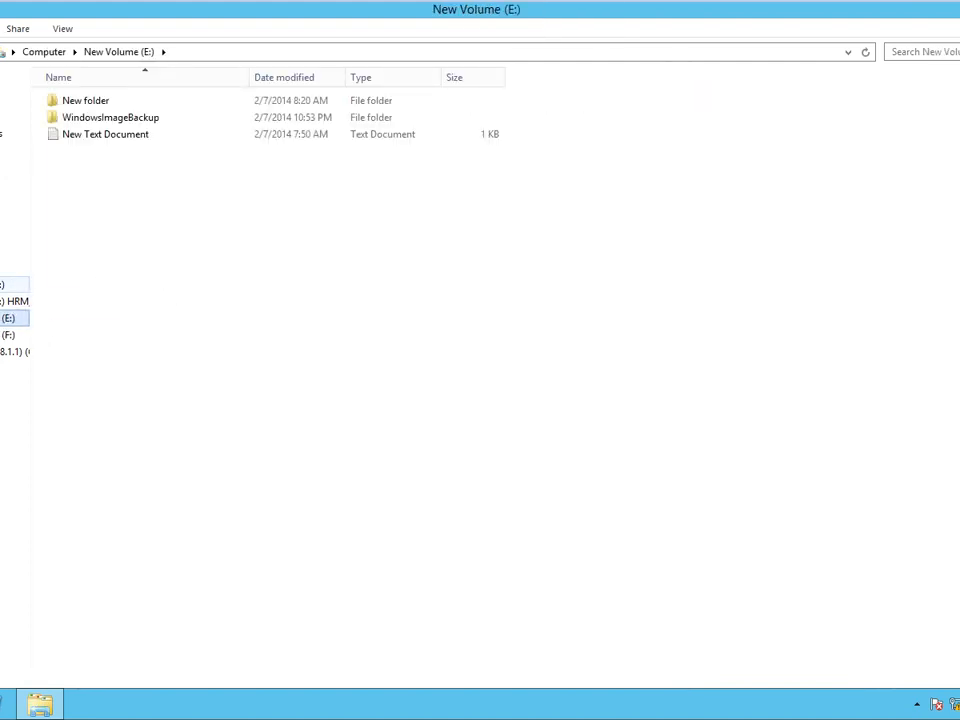
pyautogui.click(10, 285)
pyautogui.rightClick(193, 316)
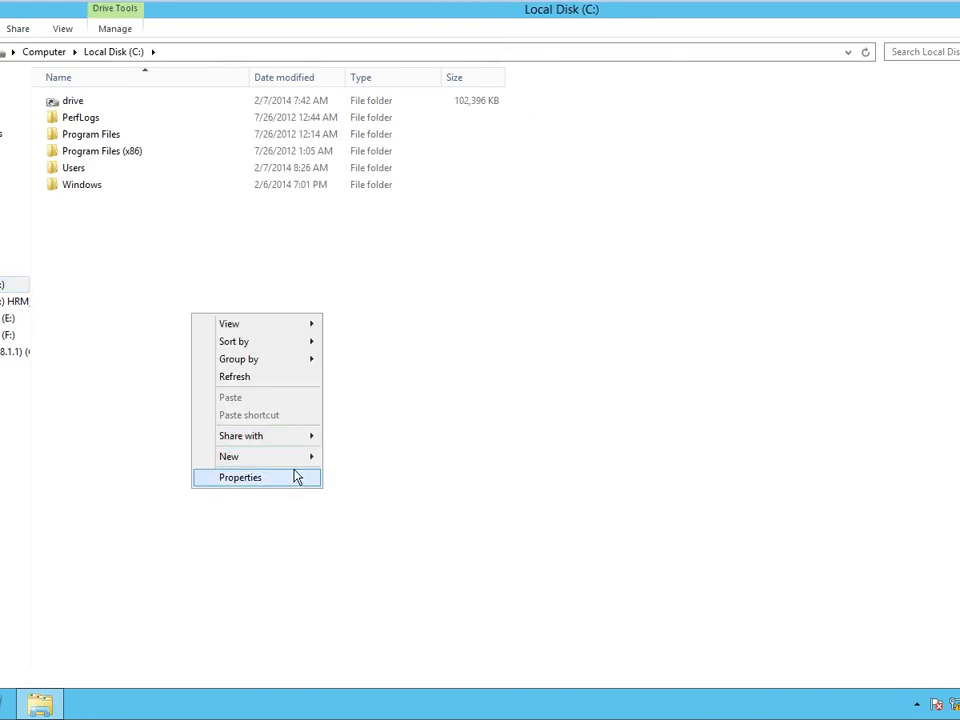
pyautogui.moveTo(298, 458)
pyautogui.click(362, 459)
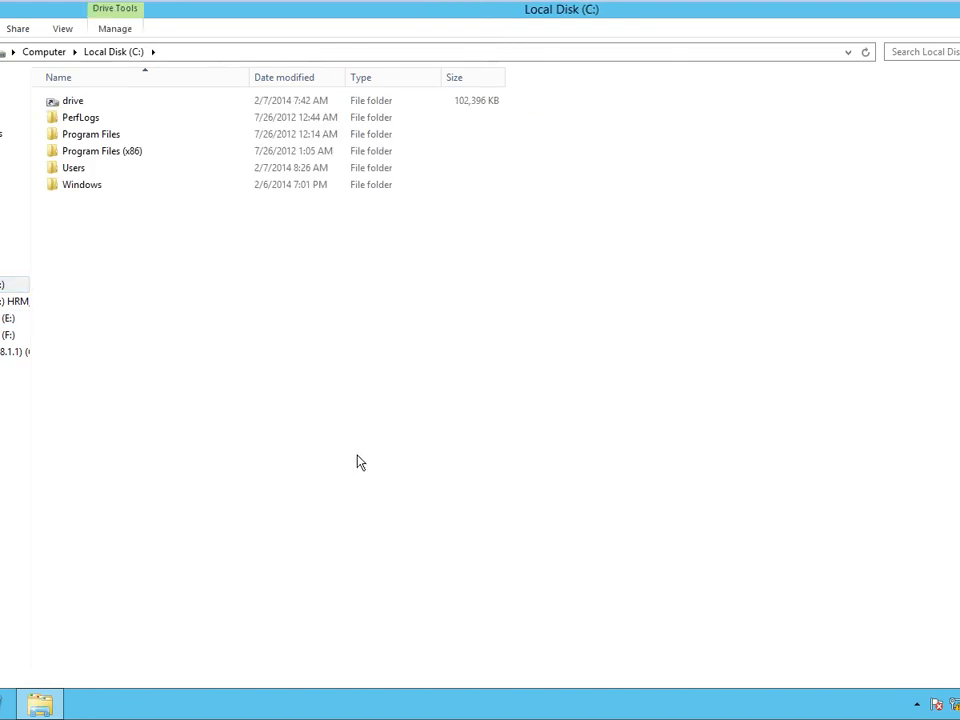
pyautogui.click(180, 328)
pyautogui.doubleClick(100, 204)
# Try to paste the copied boot.wim into the new folder, and return to Local Disk (C:)
pyautogui.rightClick(300, 279)
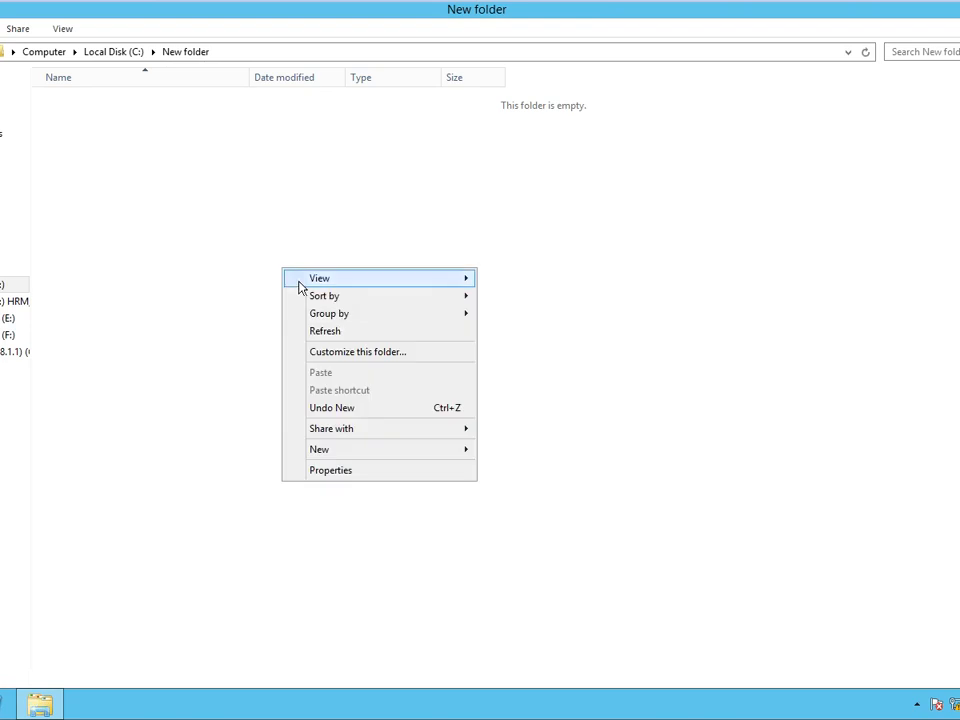
pyautogui.click(211, 336)
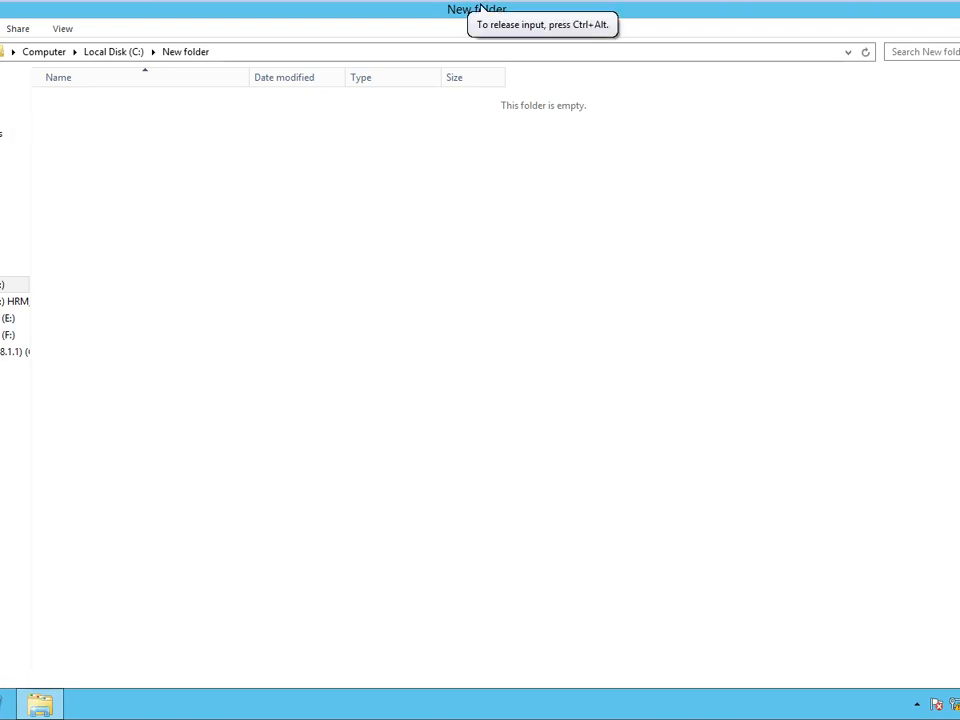
pyautogui.press('BackSpace')
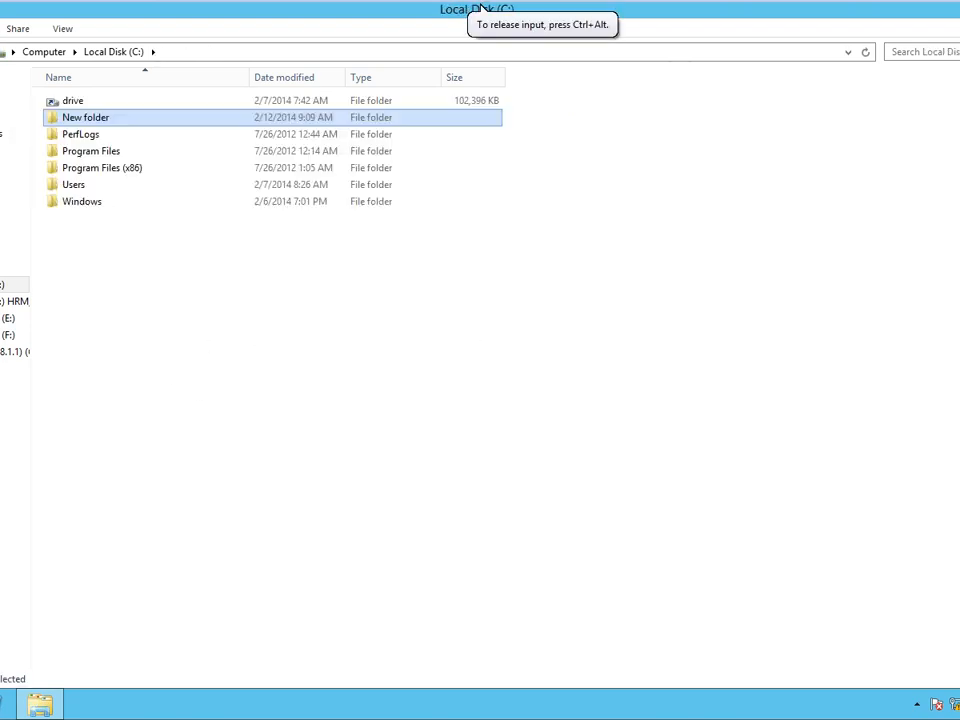
# Close the folder window, check Server Manager's pending notifications, and open the Windows Deployment Services console in a maximized window
pyautogui.click(958, 8)
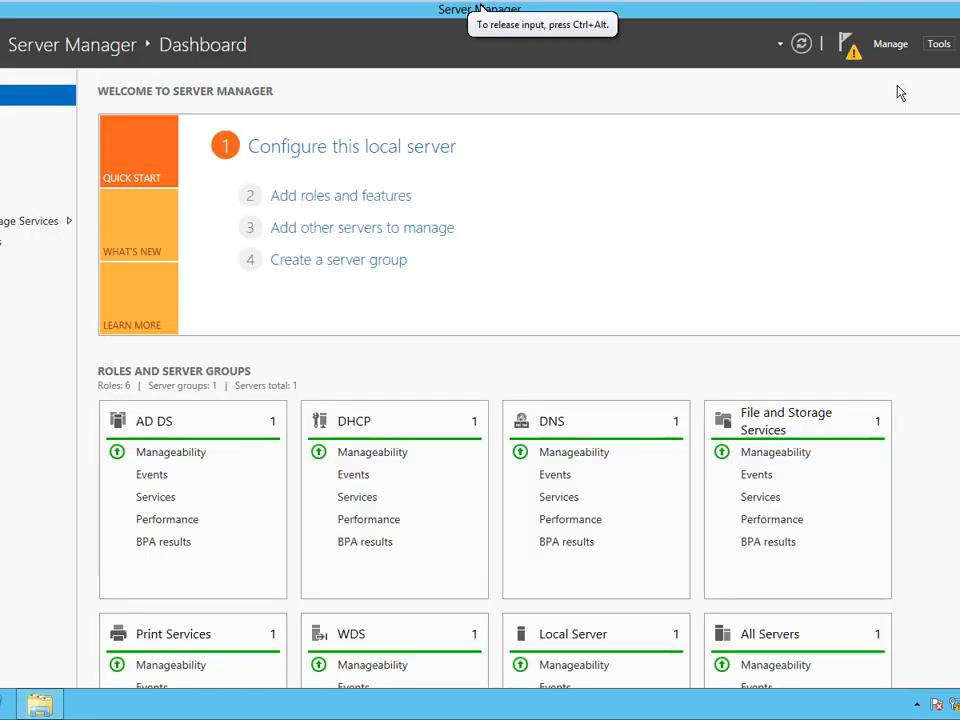
pyautogui.click(847, 46)
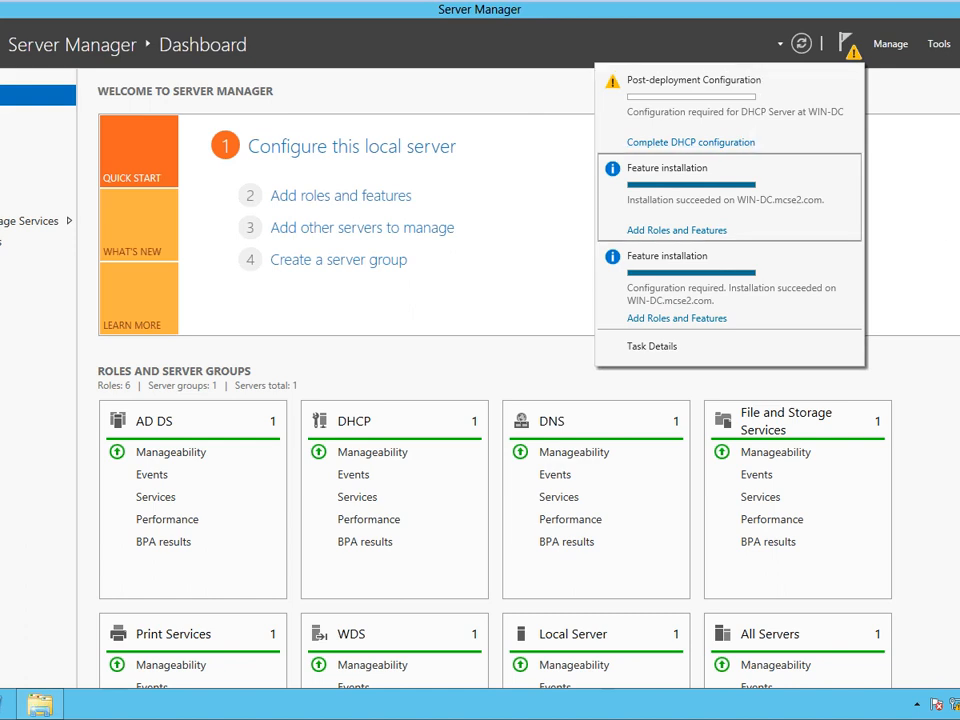
pyautogui.click(931, 227)
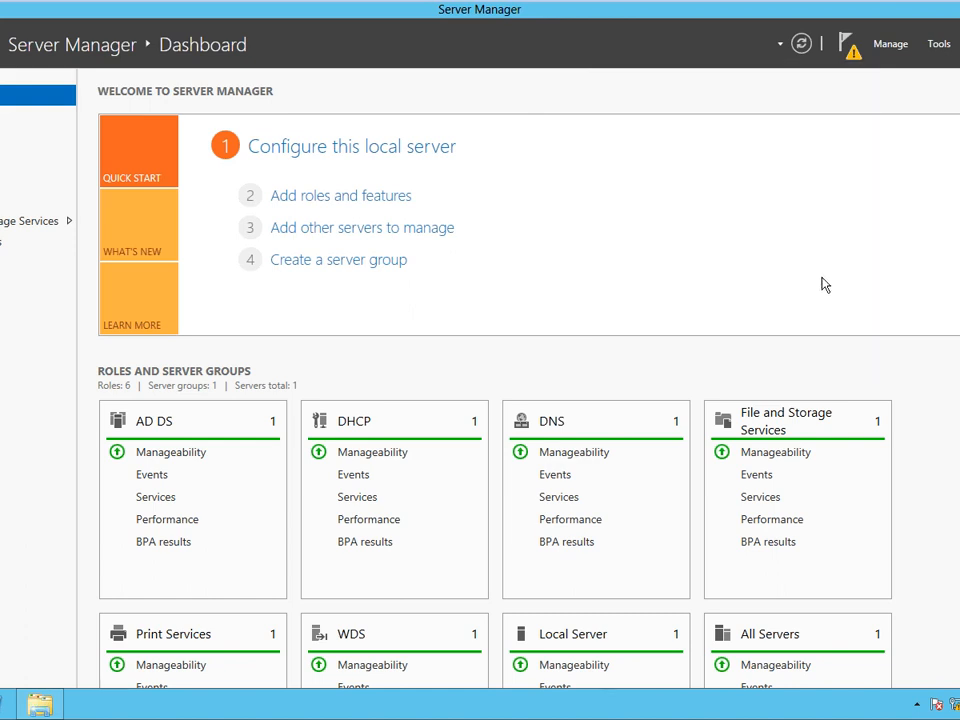
pyautogui.click(936, 50)
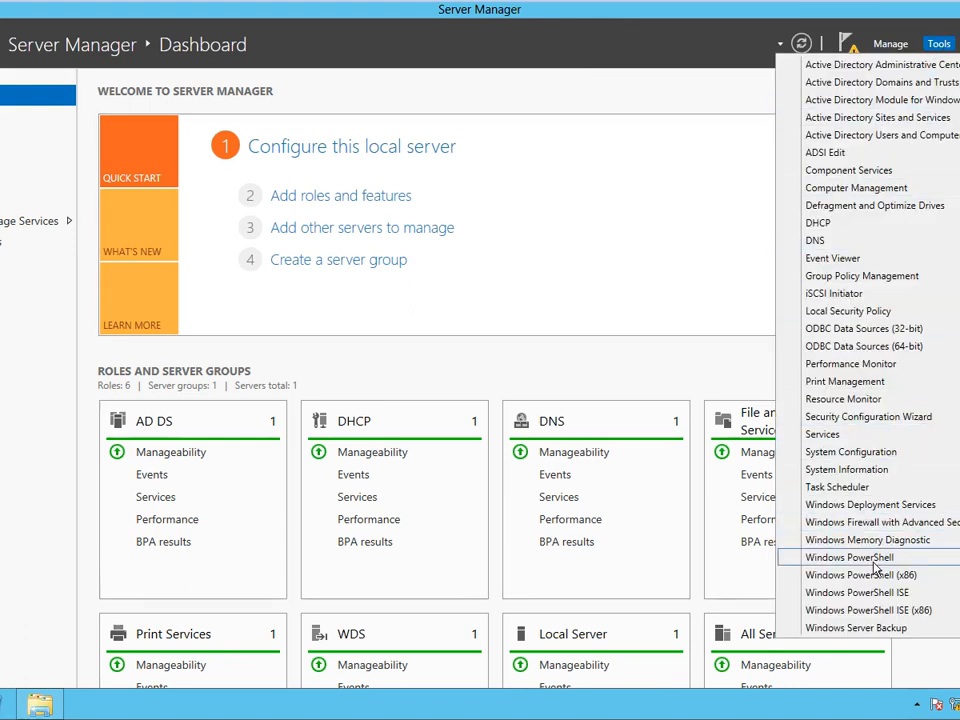
pyautogui.click(863, 508)
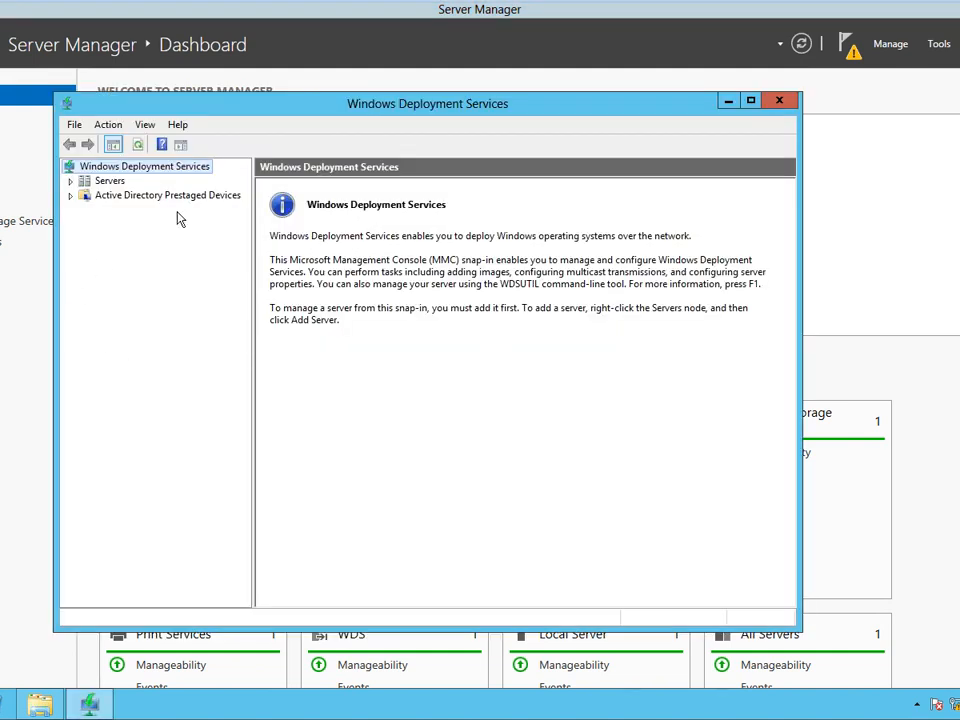
pyautogui.doubleClick(207, 109)
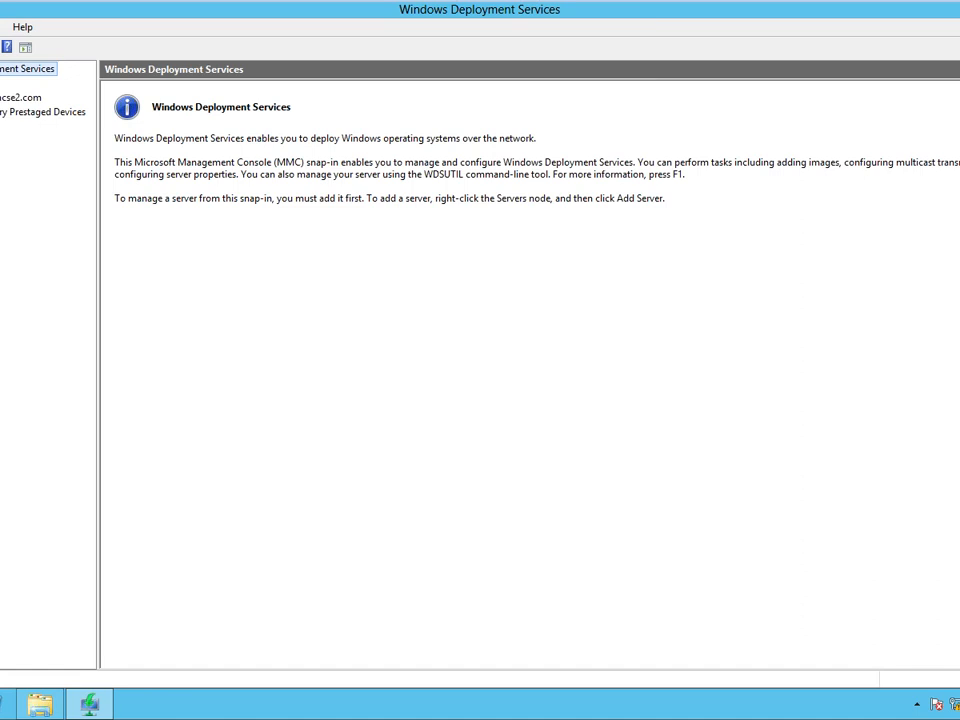
# Start configuring the WIN-DC.mcse2.com deployment server and keep the Integrated with Active Directory install option
pyautogui.click(15, 98)
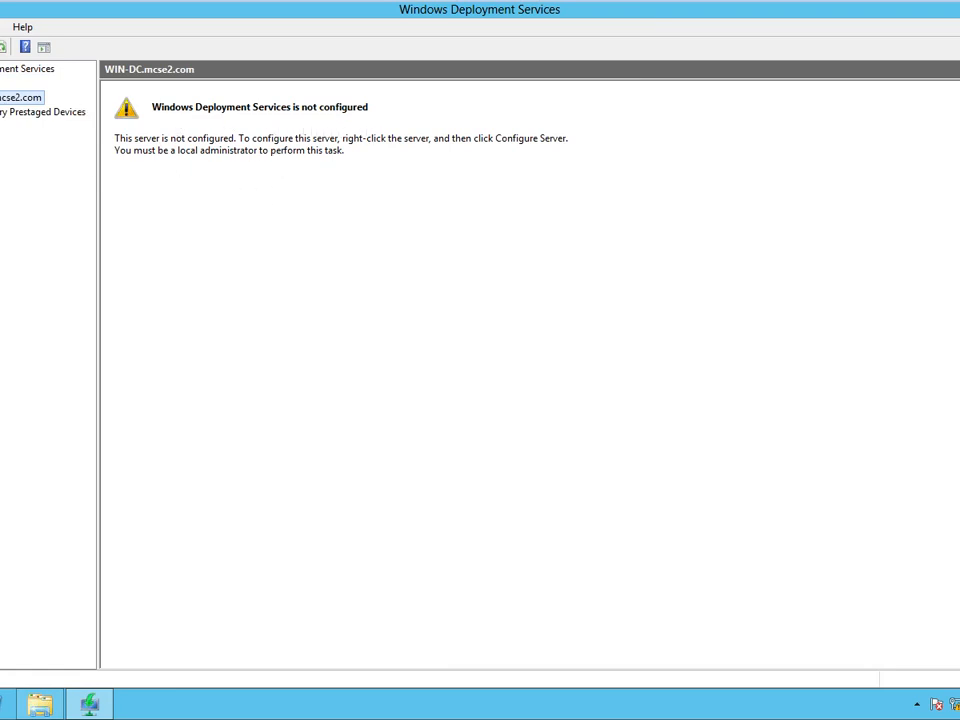
pyautogui.rightClick(12, 98)
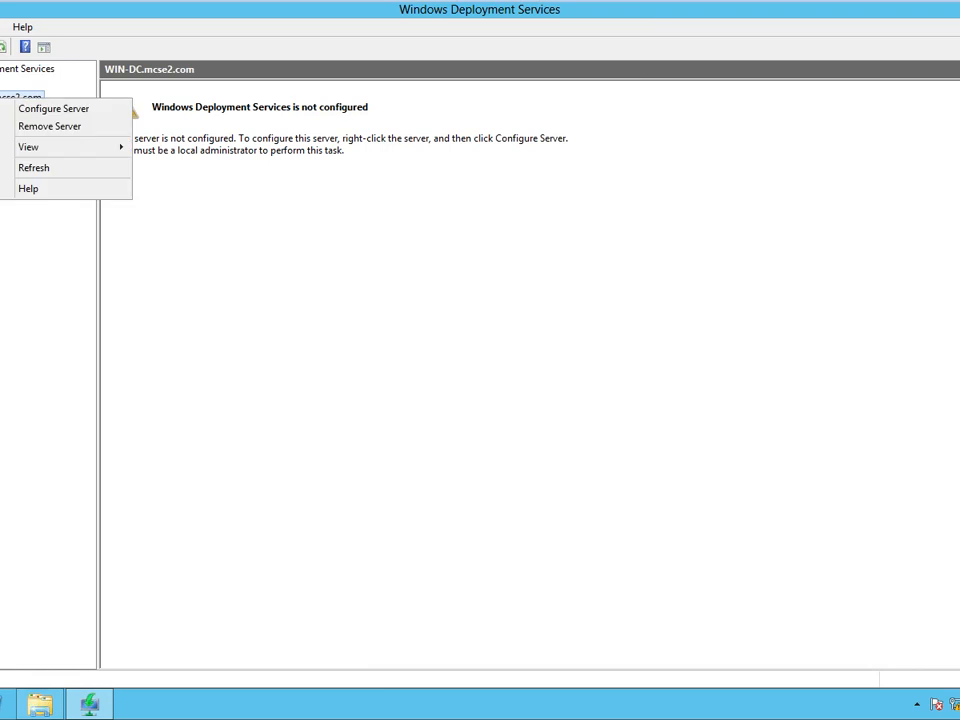
pyautogui.click(18, 108)
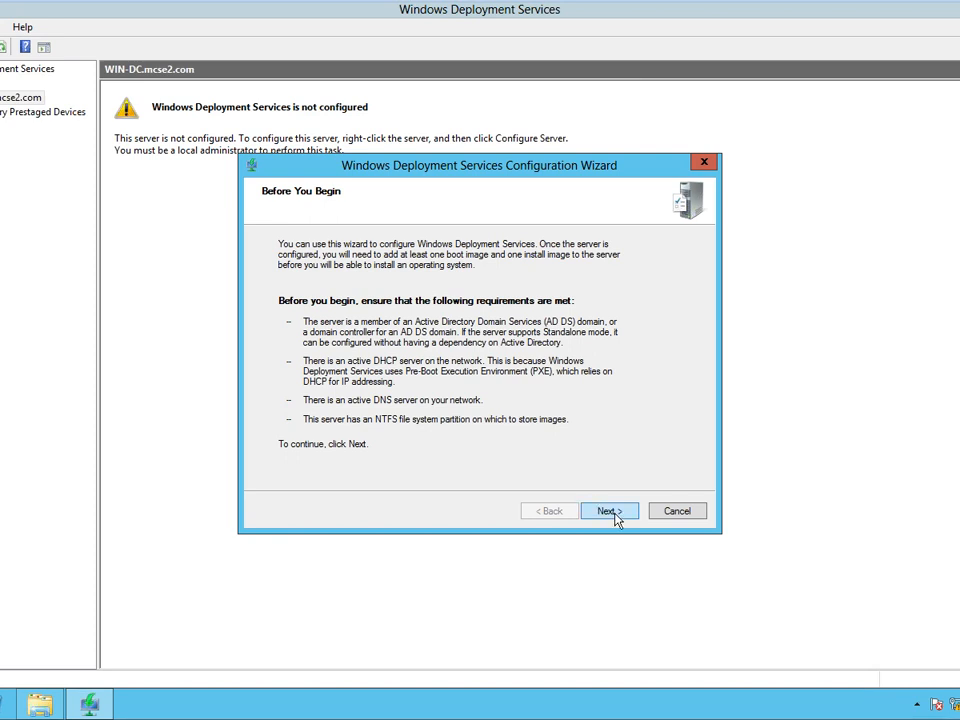
pyautogui.click(612, 512)
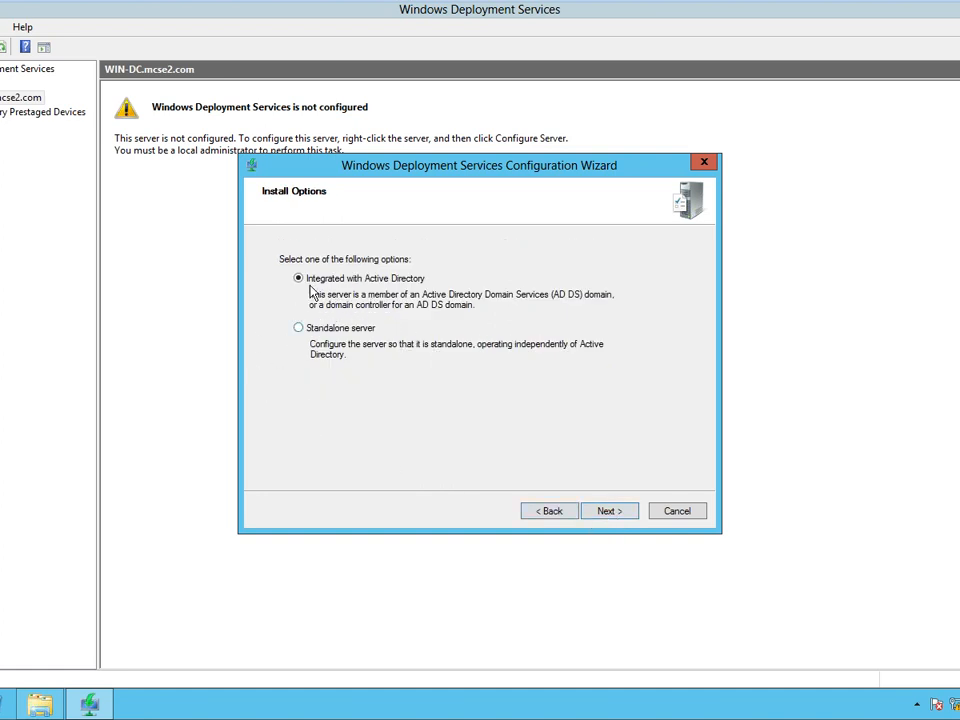
pyautogui.click(597, 513)
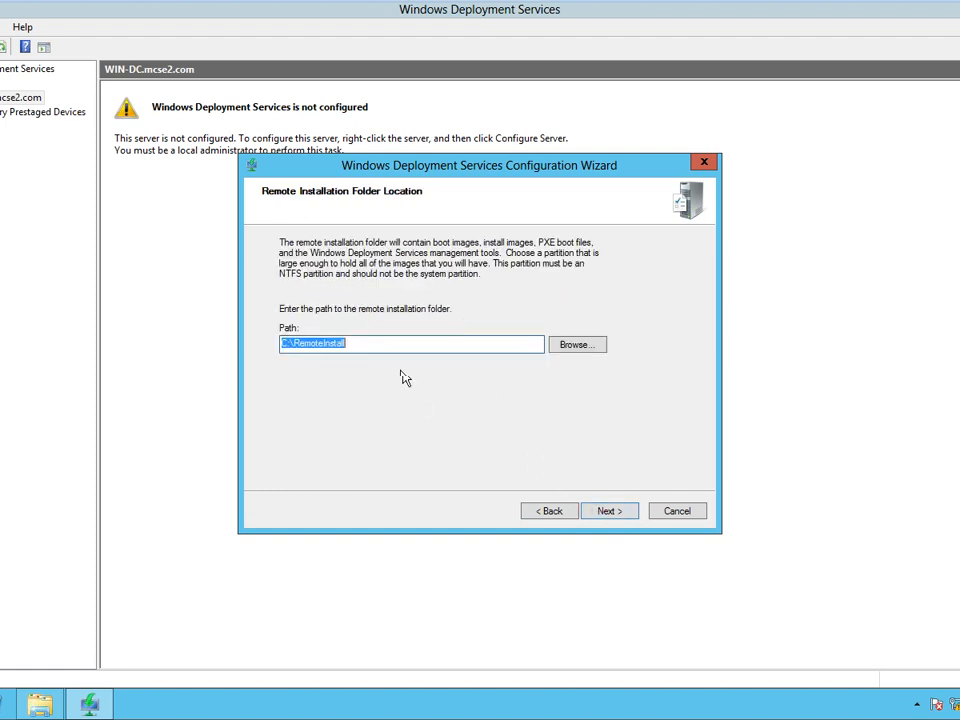
# Keep C:\RemoteInstall as the remote installation folder after checking the server's drives, and accept storing it on the system volume
pyautogui.click(375, 346)
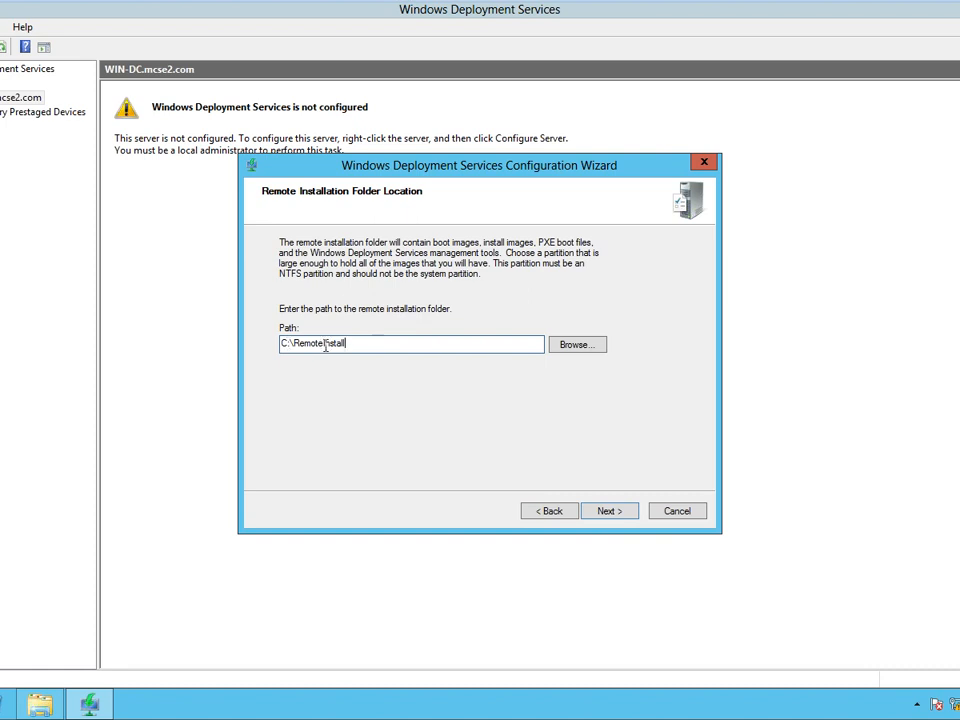
pyautogui.doubleClick(325, 346)
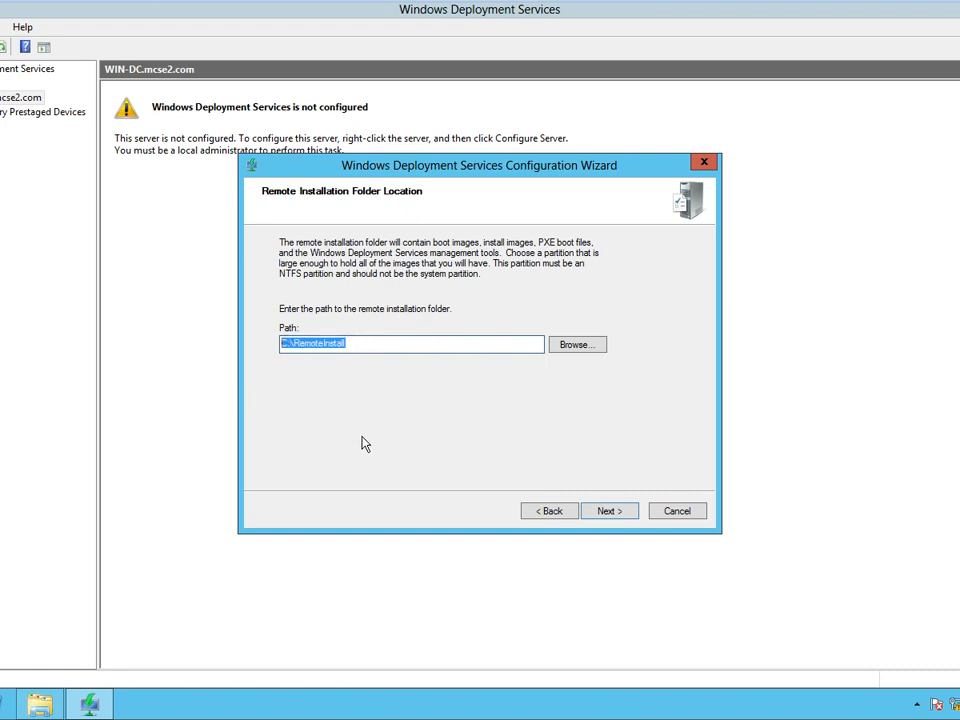
pyautogui.click(40, 705)
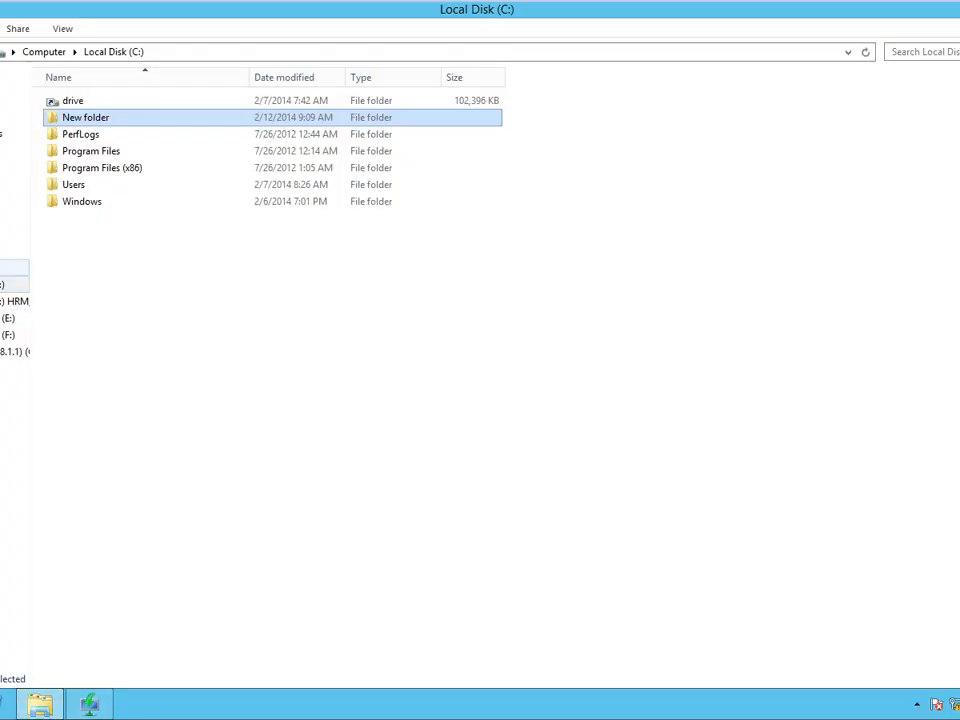
pyautogui.click(15, 267)
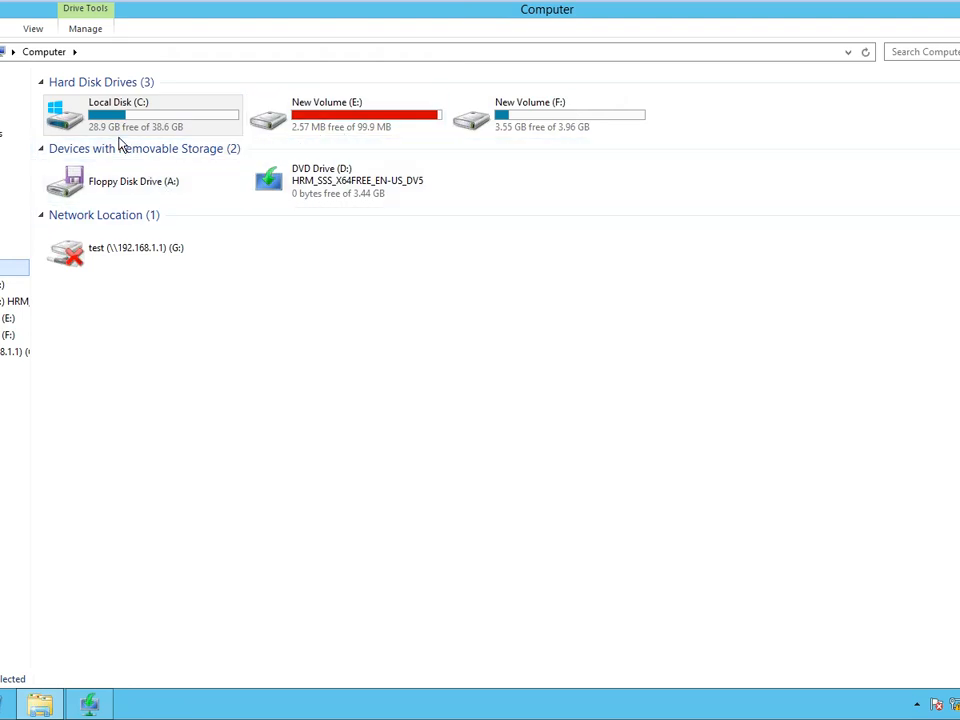
pyautogui.click(133, 126)
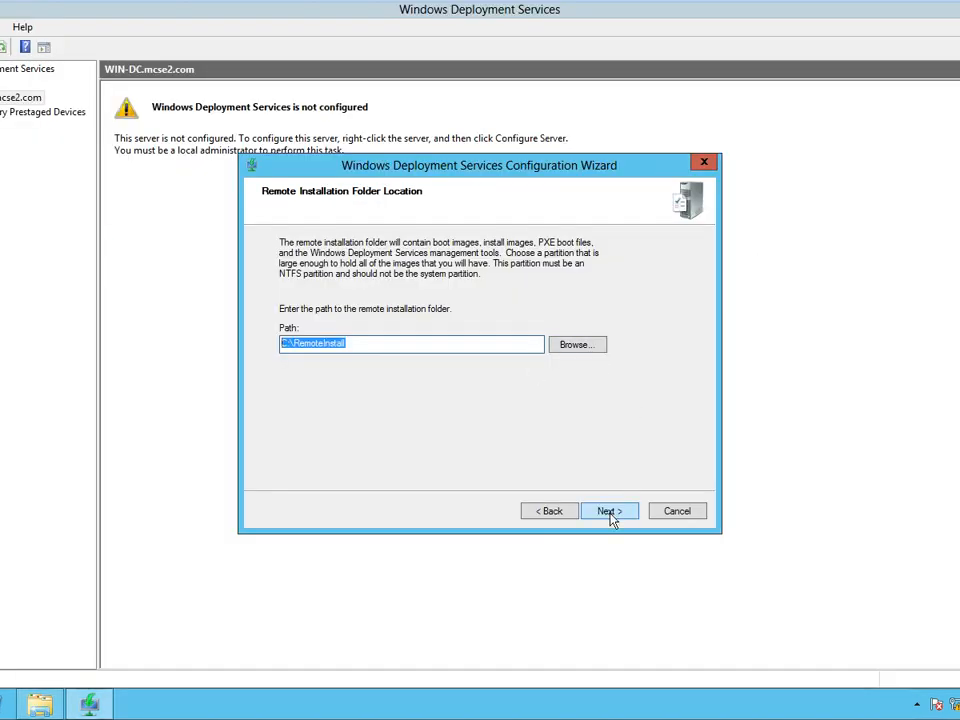
pyautogui.click(610, 513)
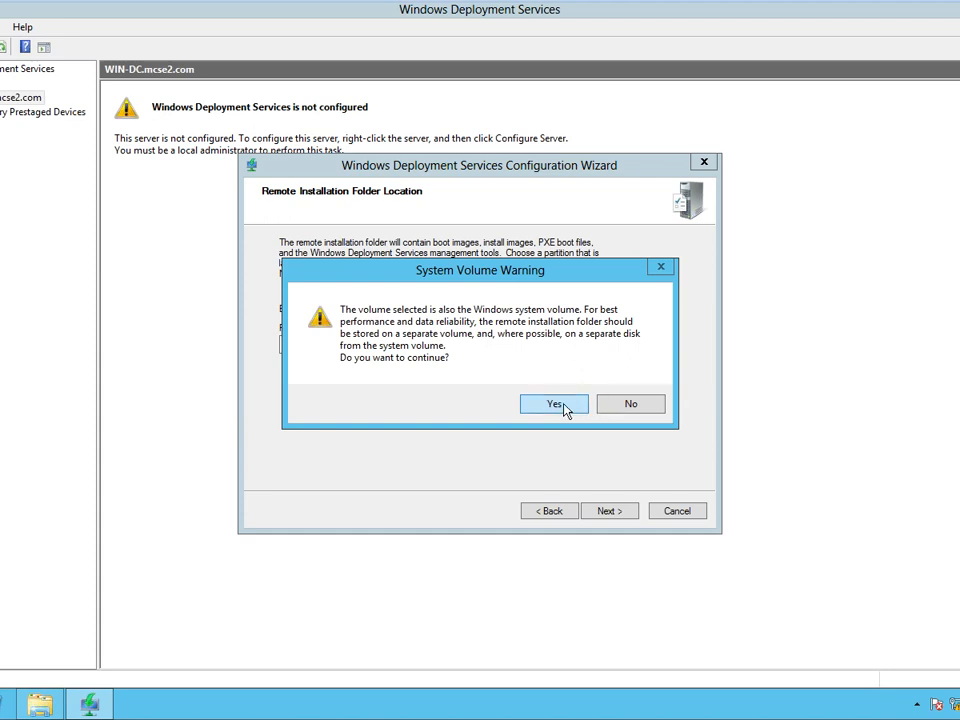
pyautogui.click(554, 404)
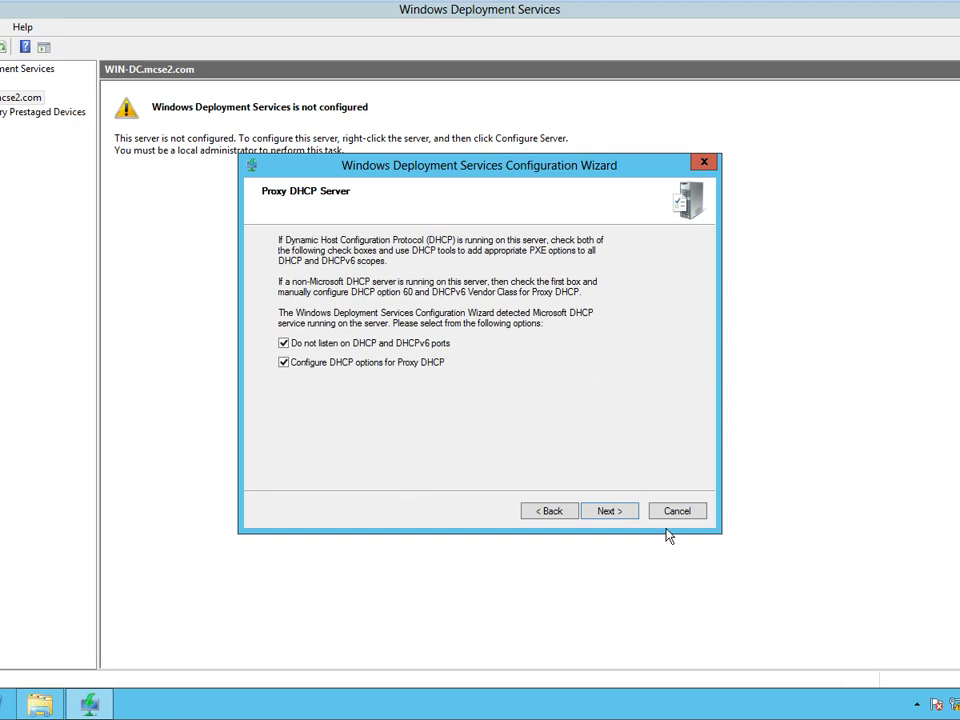
# Keep both Proxy DHCP options enabled and set the PXE server to respond only to known client computers
pyautogui.click(605, 514)
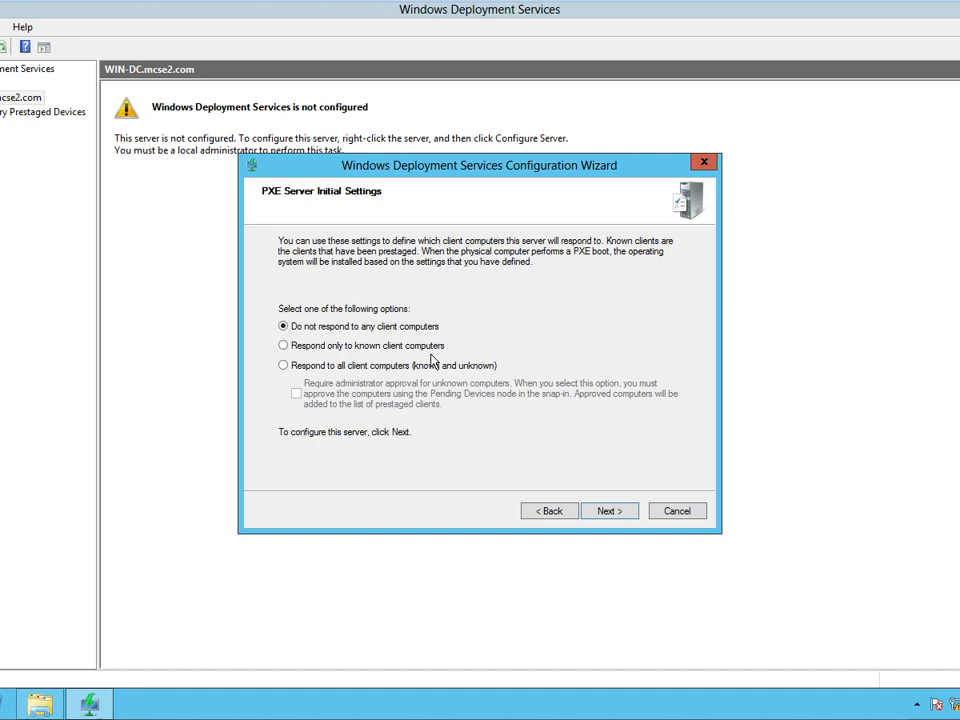
pyautogui.click(386, 366)
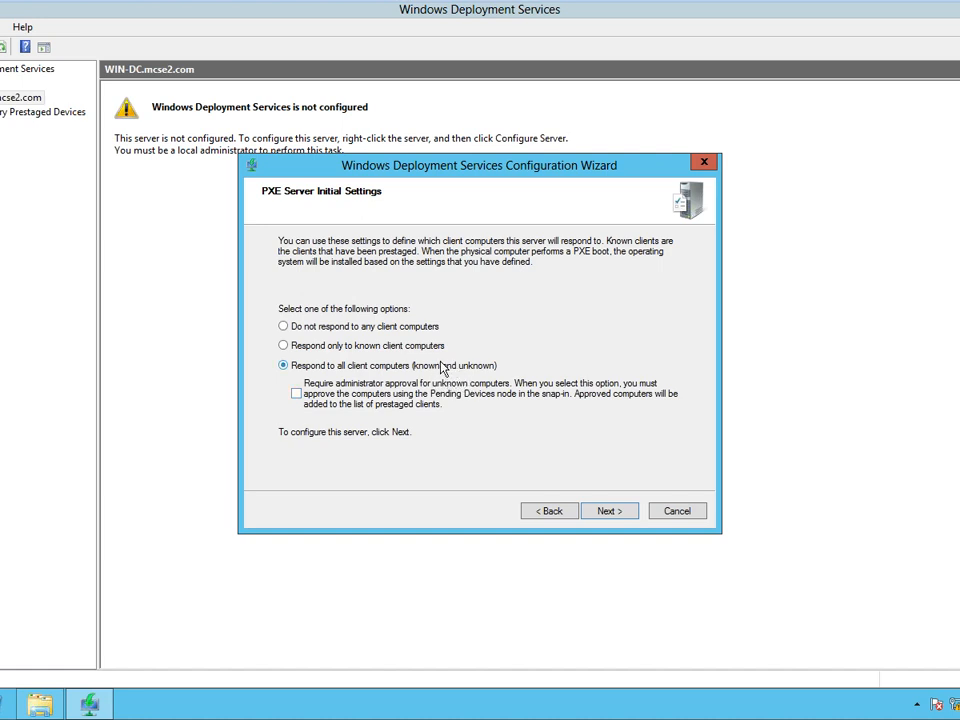
pyautogui.click(305, 347)
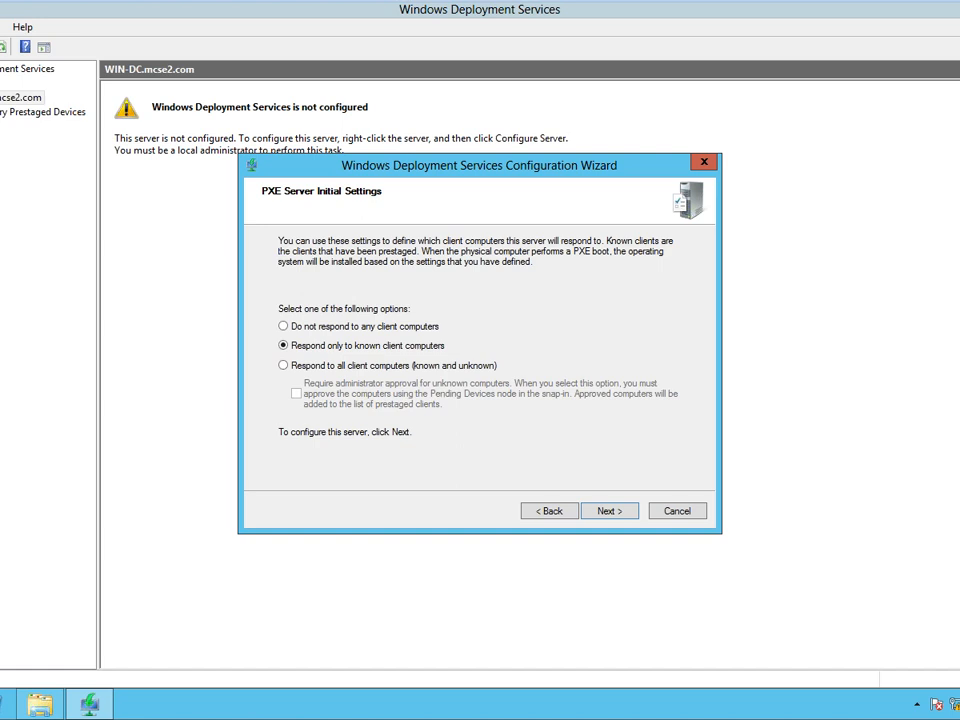
# Switch to Active Directory Users and Computers and begin a new computer object named "c" in the Computers container
pyautogui.press('super')
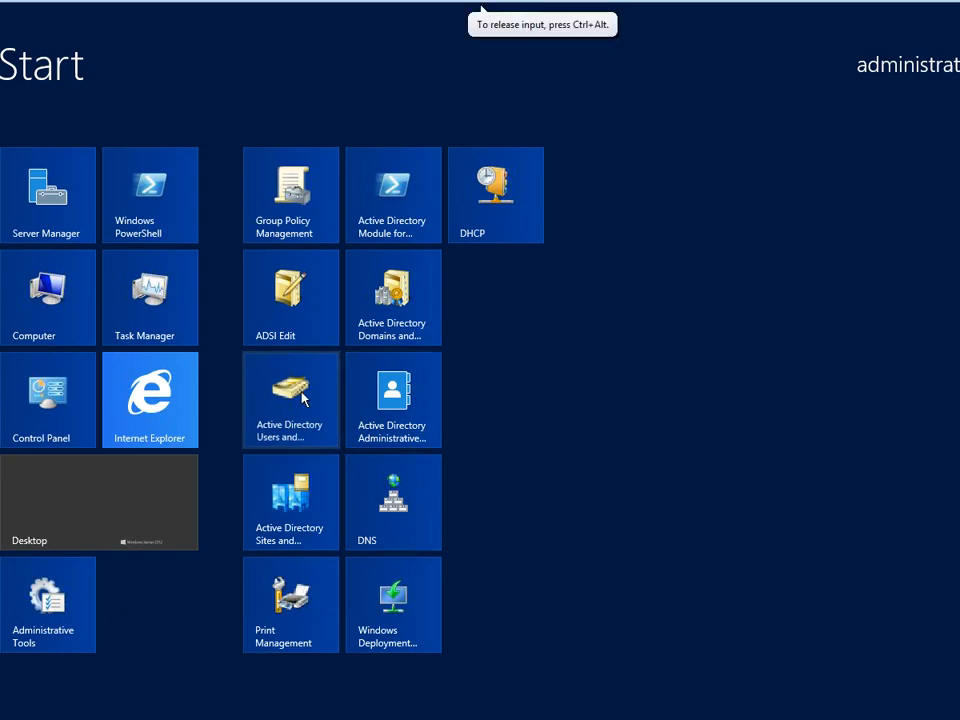
pyautogui.press('super')
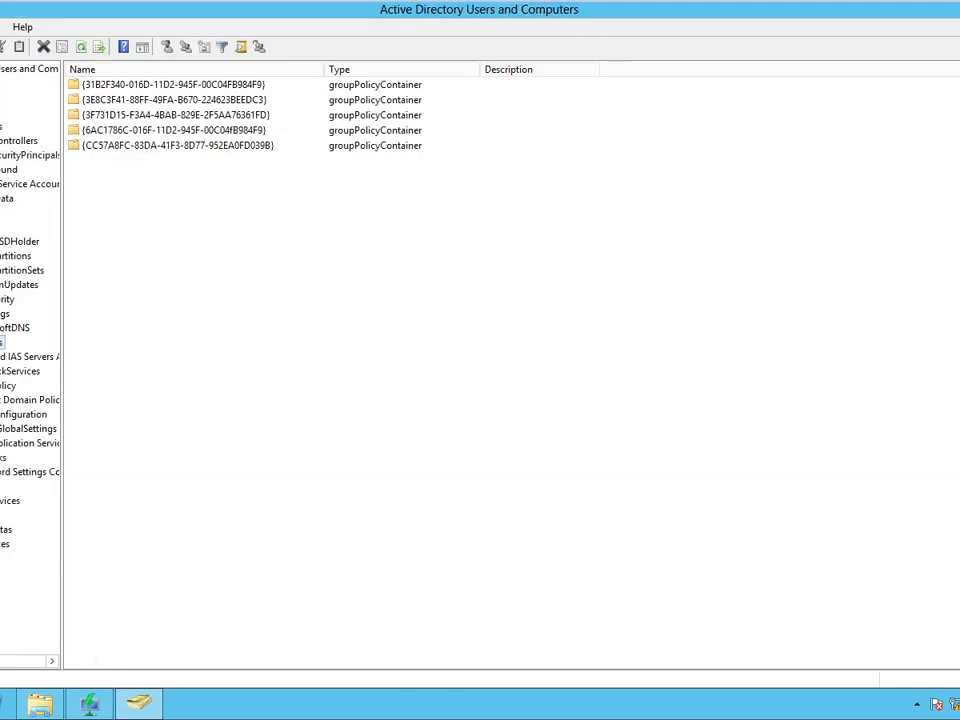
pyautogui.click(2, 127)
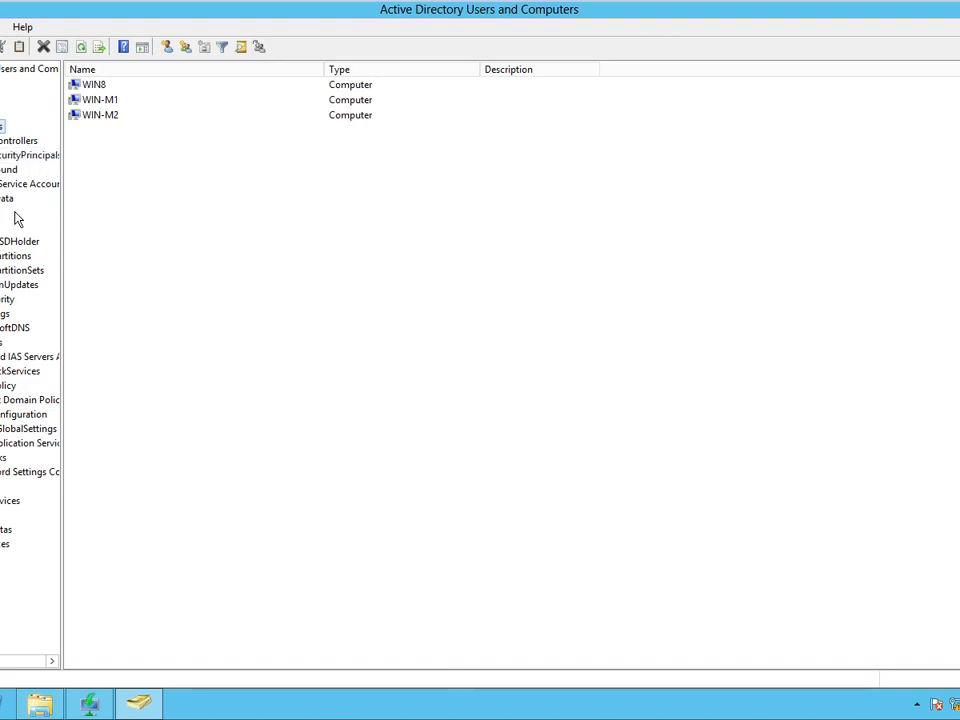
pyautogui.rightClick(175, 166)
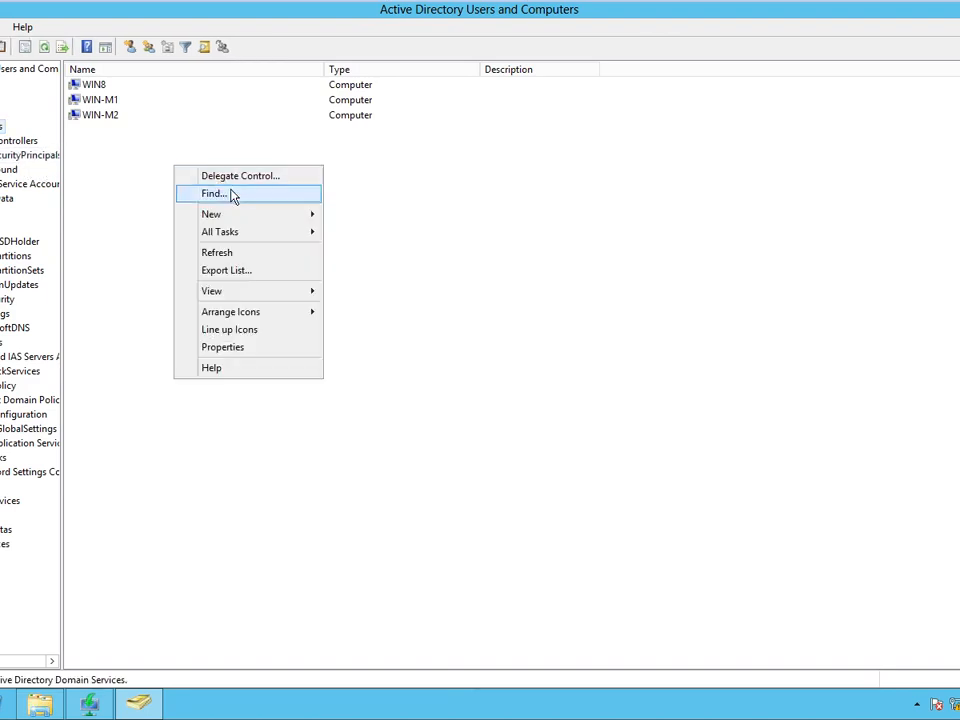
pyautogui.moveTo(262, 216)
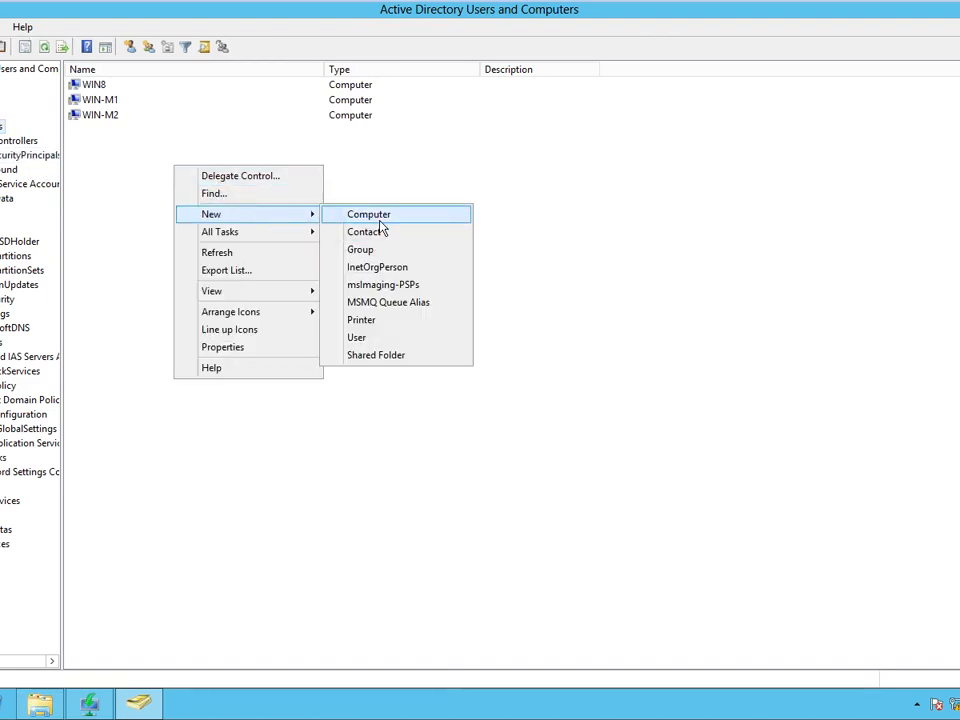
pyautogui.click(375, 215)
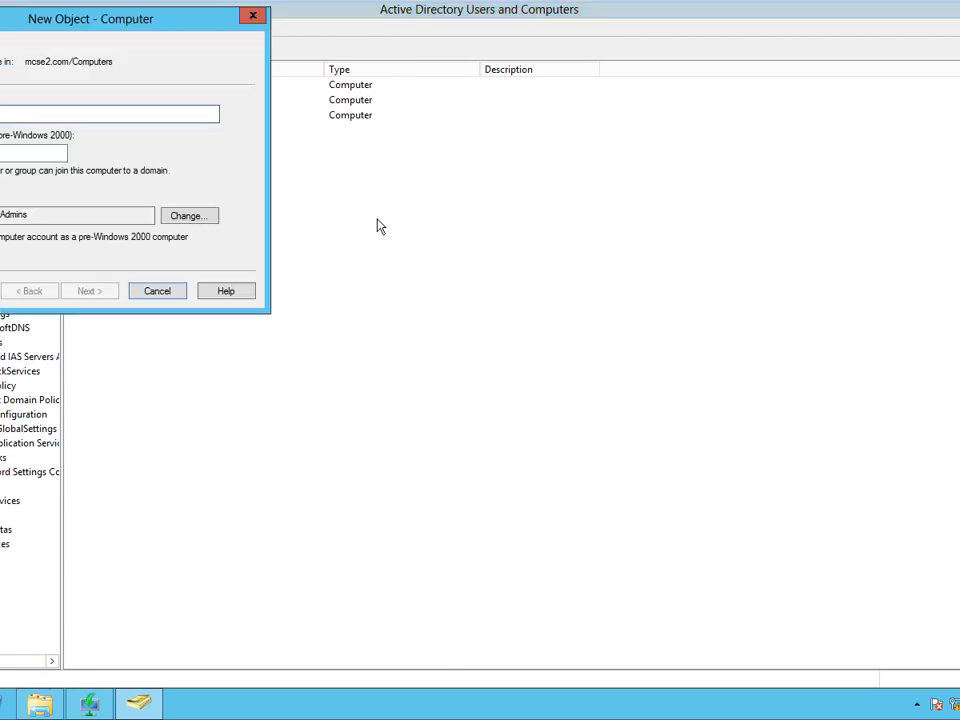
pyautogui.write('c')
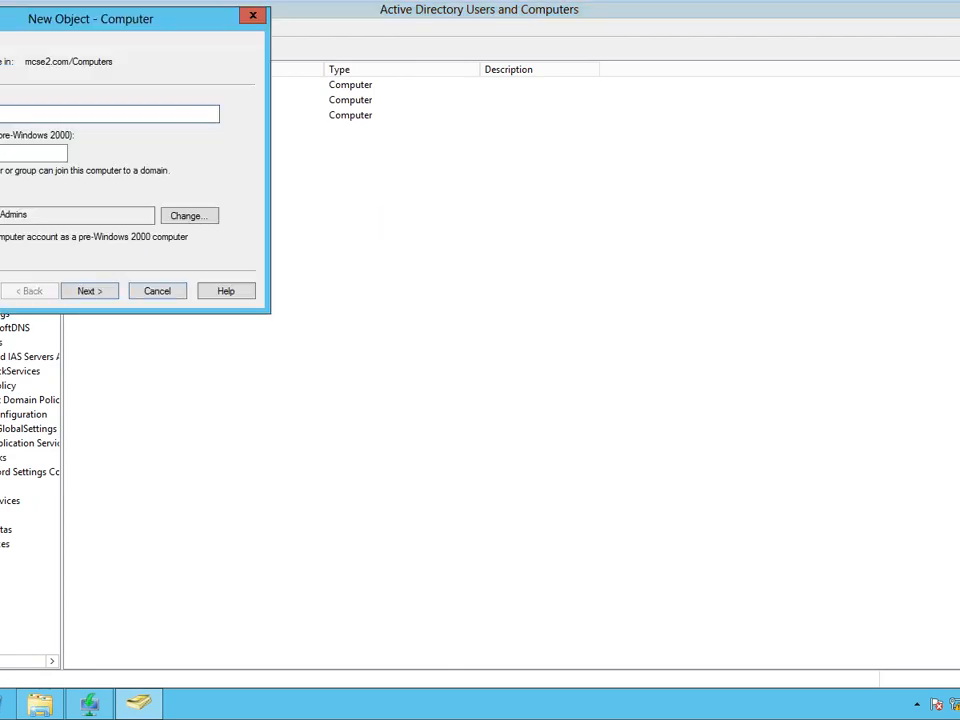
pyautogui.click(102, 298)
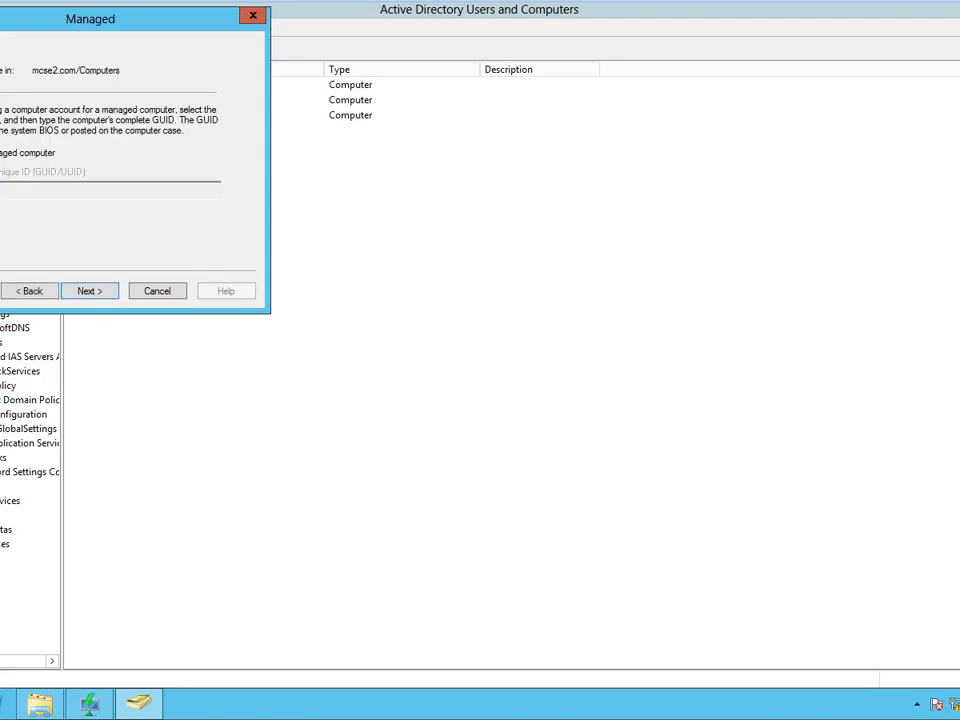
# Mark the new computer as managed, enter a sample GUID, and continue past the host server choice with its default
pyautogui.click(1, 153)
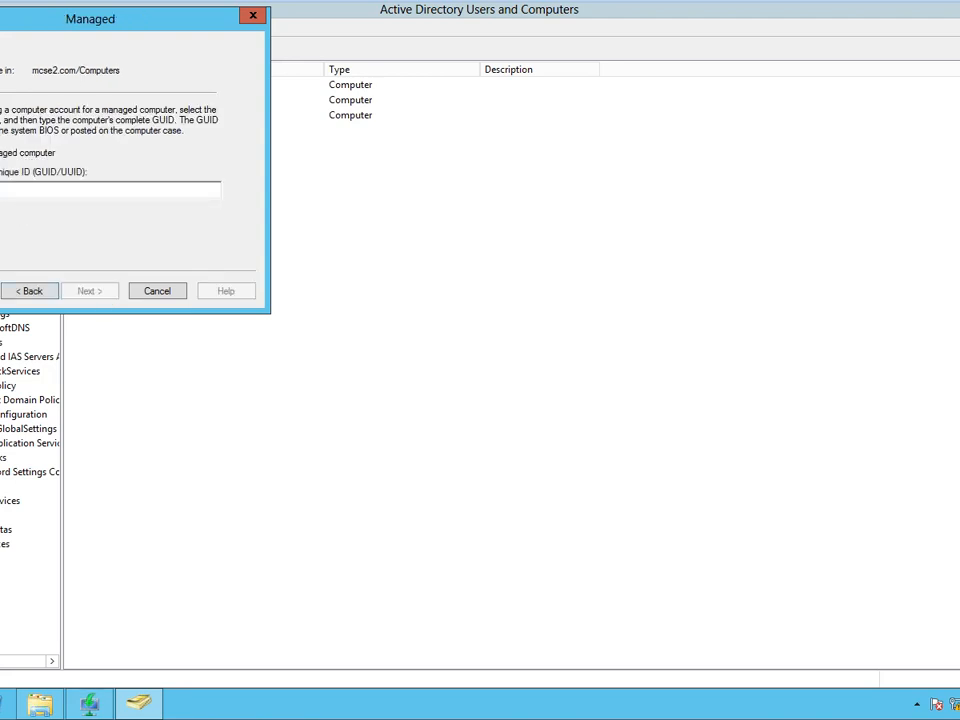
pyautogui.write('4654654654651515')
pyautogui.write('151531351531')
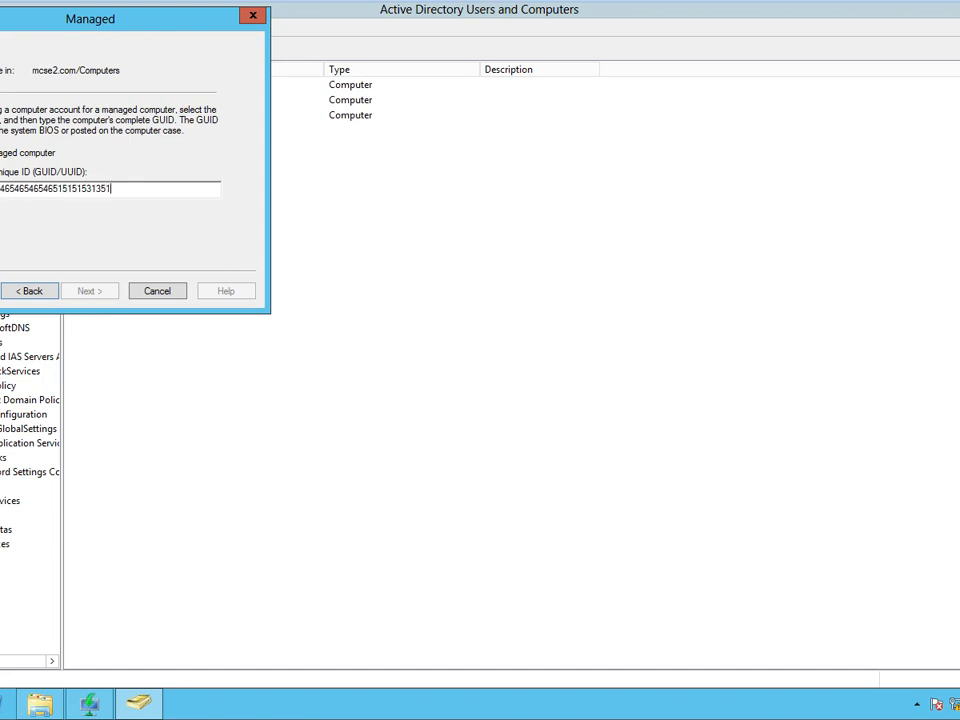
pyautogui.press('BackSpace')
pyautogui.press('BackSpace')
pyautogui.press('BackSpace')
pyautogui.press('BackSpace')
pyautogui.moveTo(107, 188); pyautogui.dragTo(0, 189)
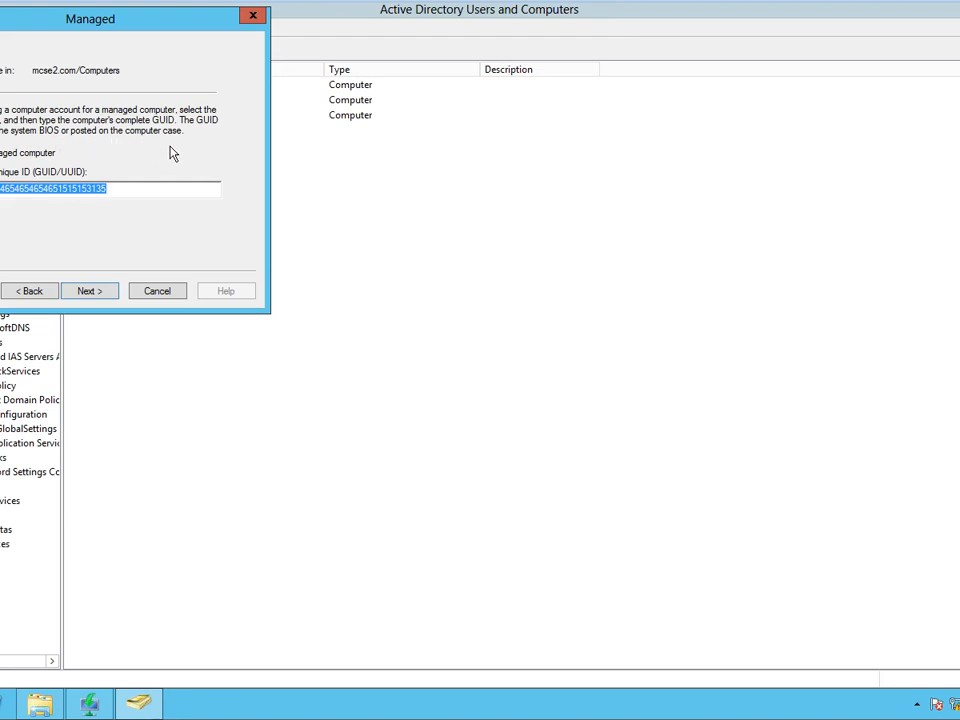
pyautogui.click(99, 294)
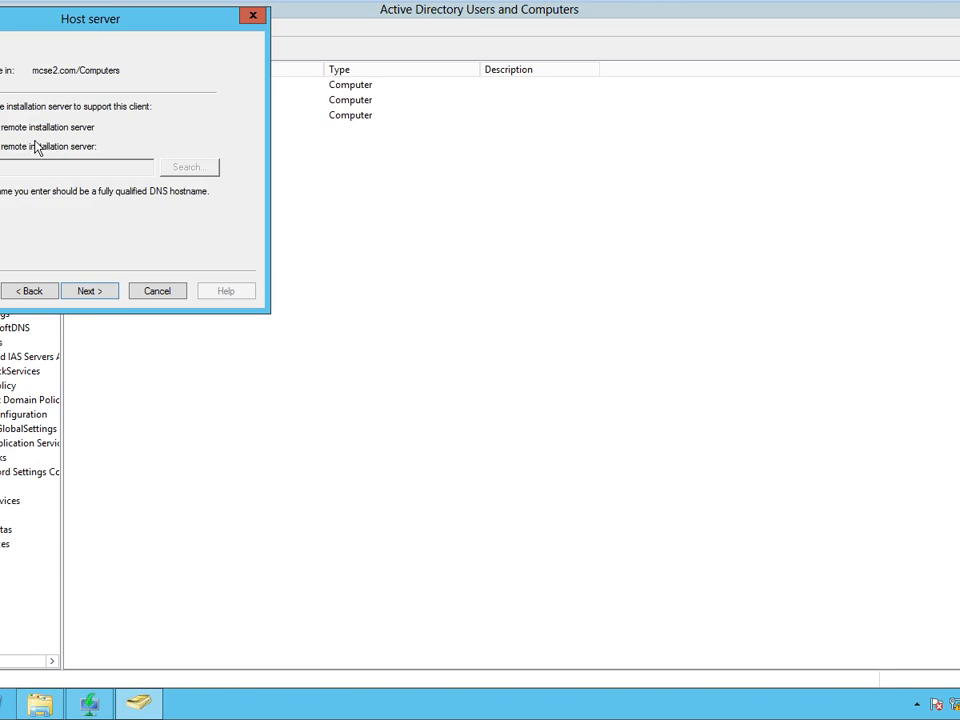
pyautogui.click(88, 291)
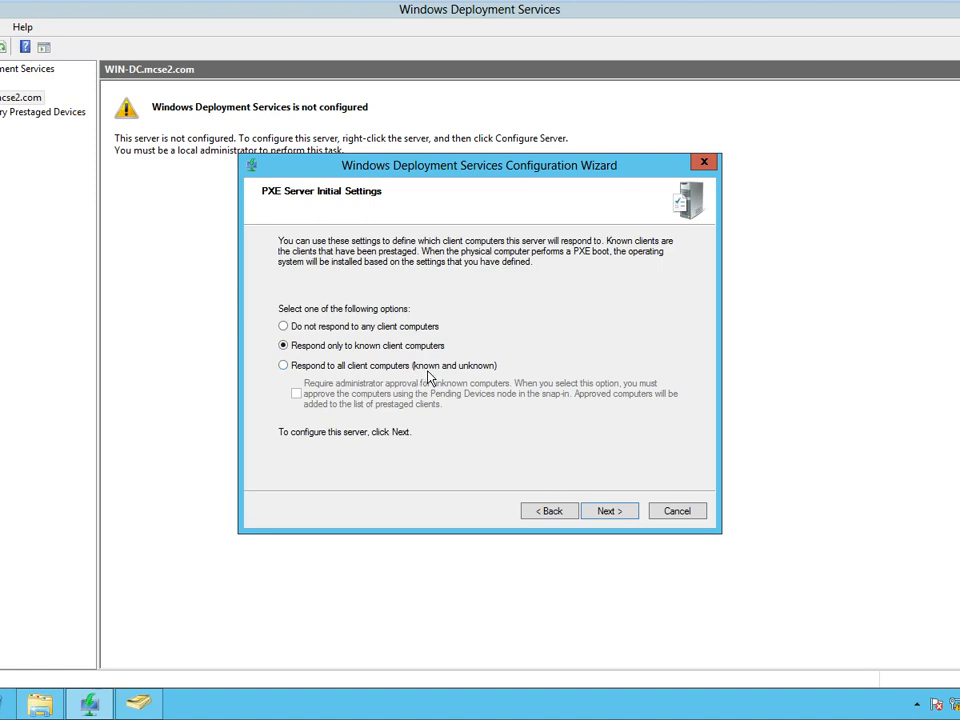
# Set the PXE server in the deployment configuration to respond to all client computers (known and unknown)
pyautogui.click(370, 370)
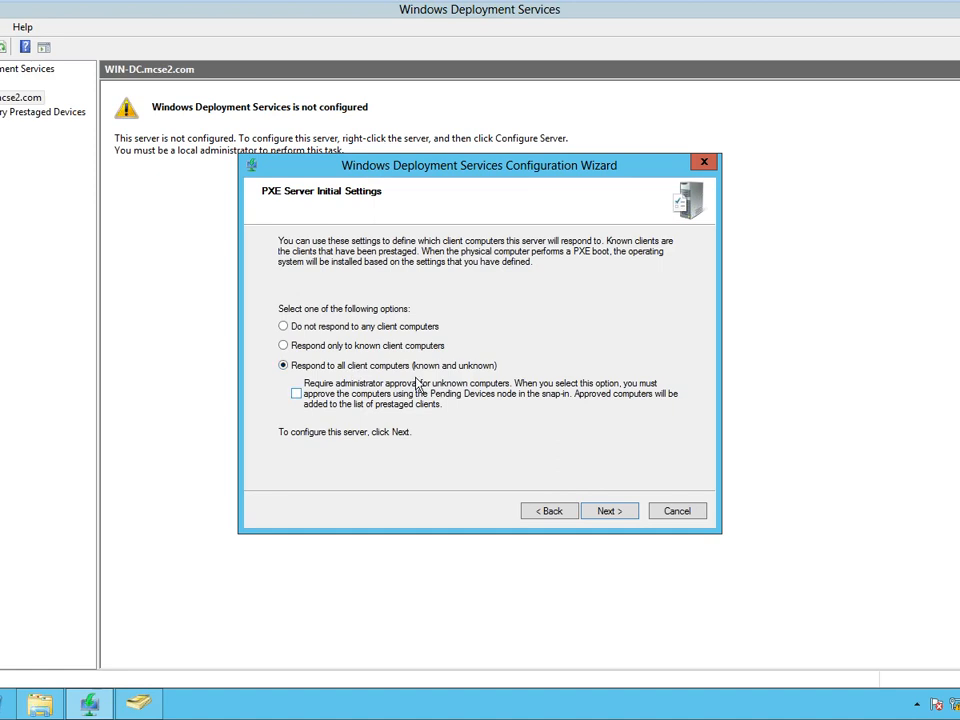
# Require administrator approval for unknown computers and complete the server configuration wizard
pyautogui.click(300, 398)
pyautogui.click(617, 513)
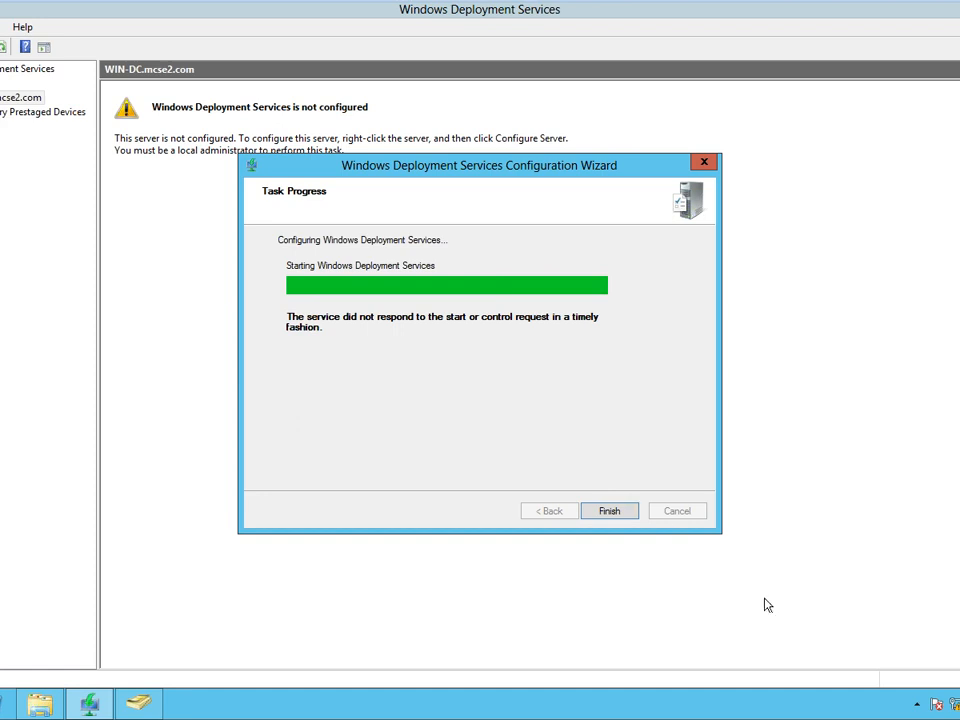
pyautogui.click(617, 511)
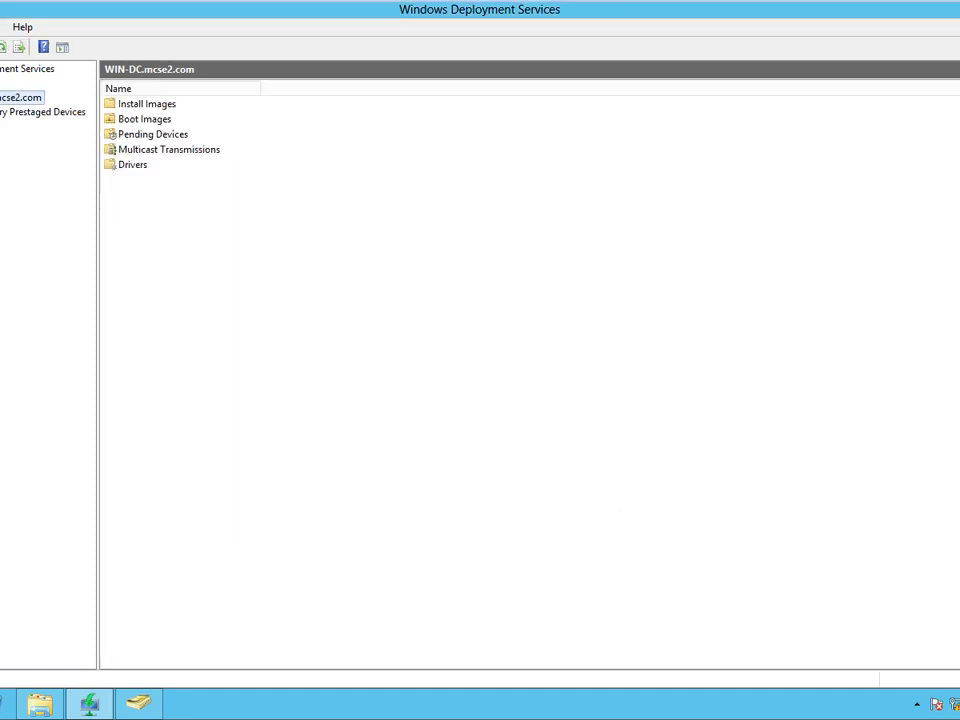
pyautogui.click(636, 551)
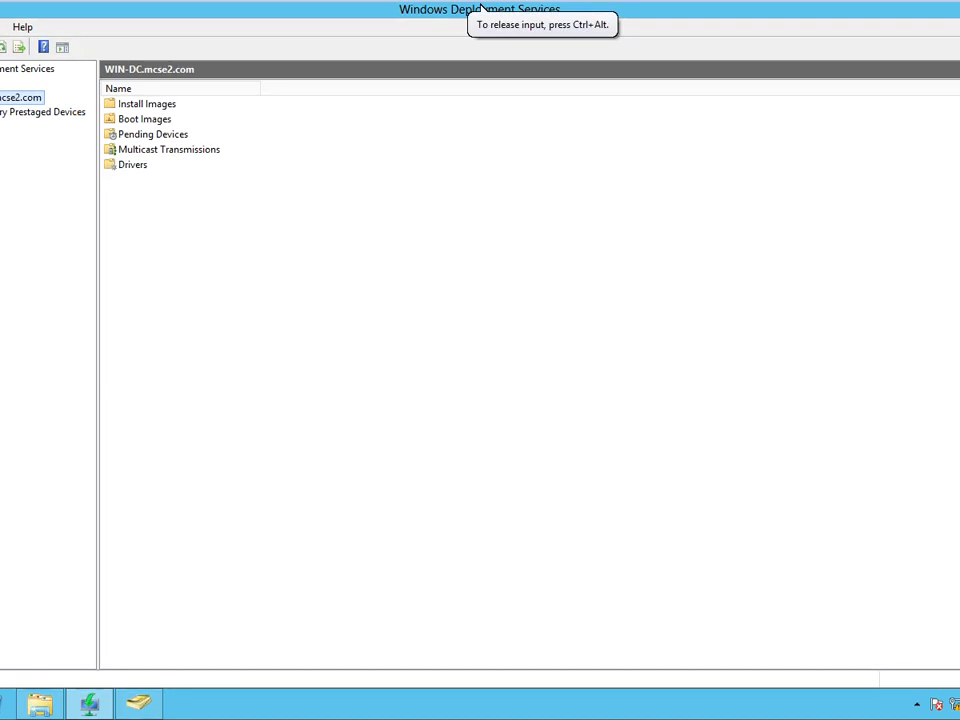
# Expand the configured server and check its Pending Devices and Multicast Transmissions, dismissing any error messages
pyautogui.click(1, 98)
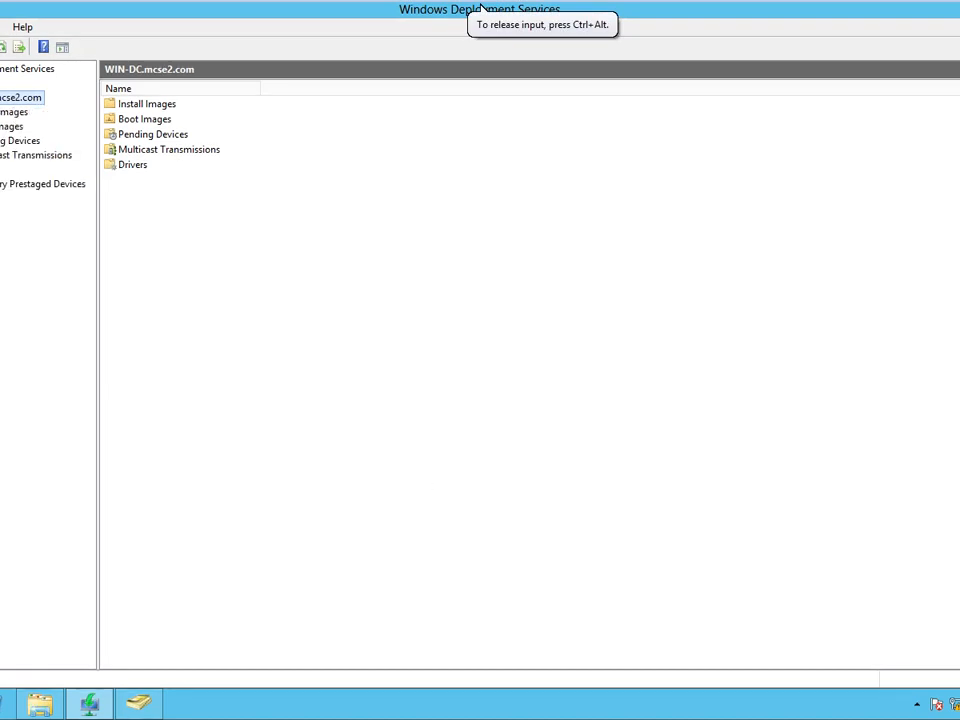
pyautogui.click(5, 141)
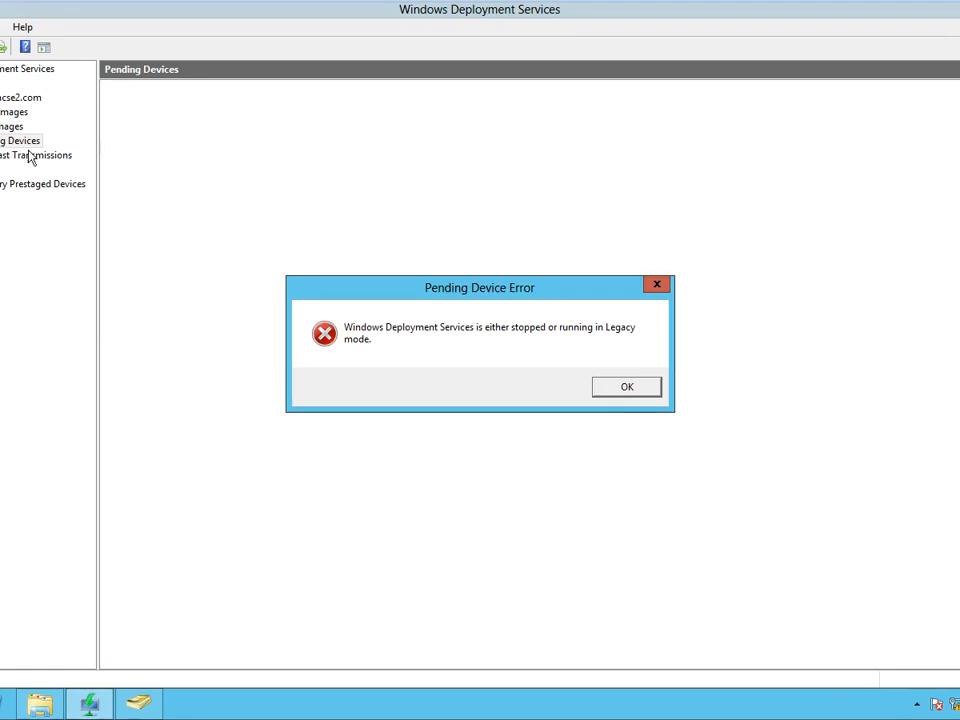
pyautogui.click(645, 394)
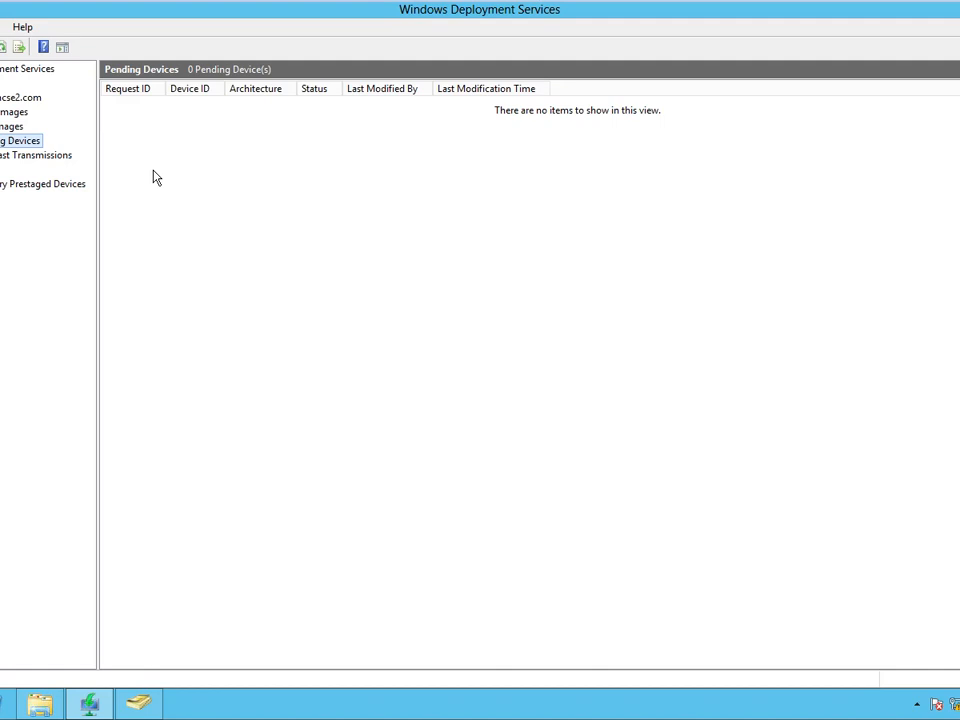
pyautogui.click(28, 158)
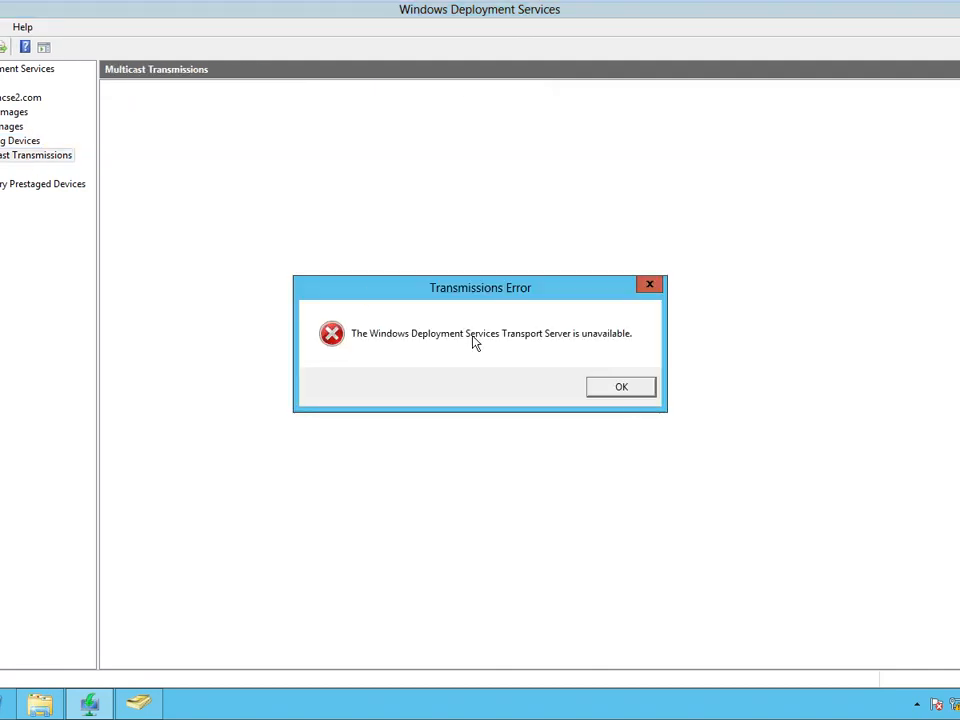
pyautogui.click(624, 386)
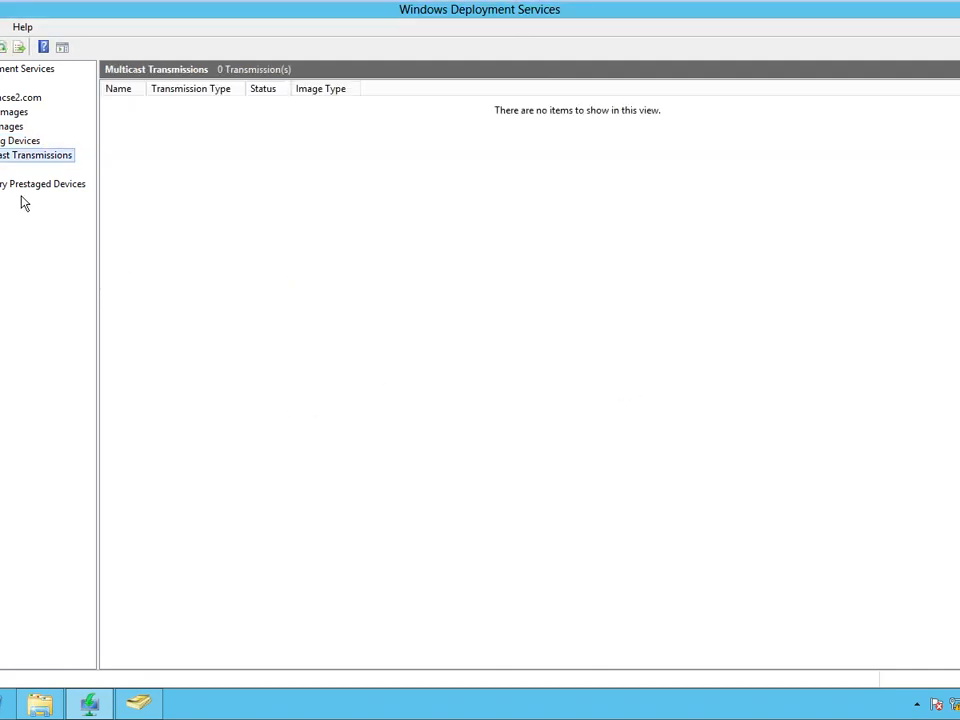
# Start the deployment service on the WIN-DC.mcse2.com server and dismiss the confirmation
pyautogui.rightClick(20, 97)
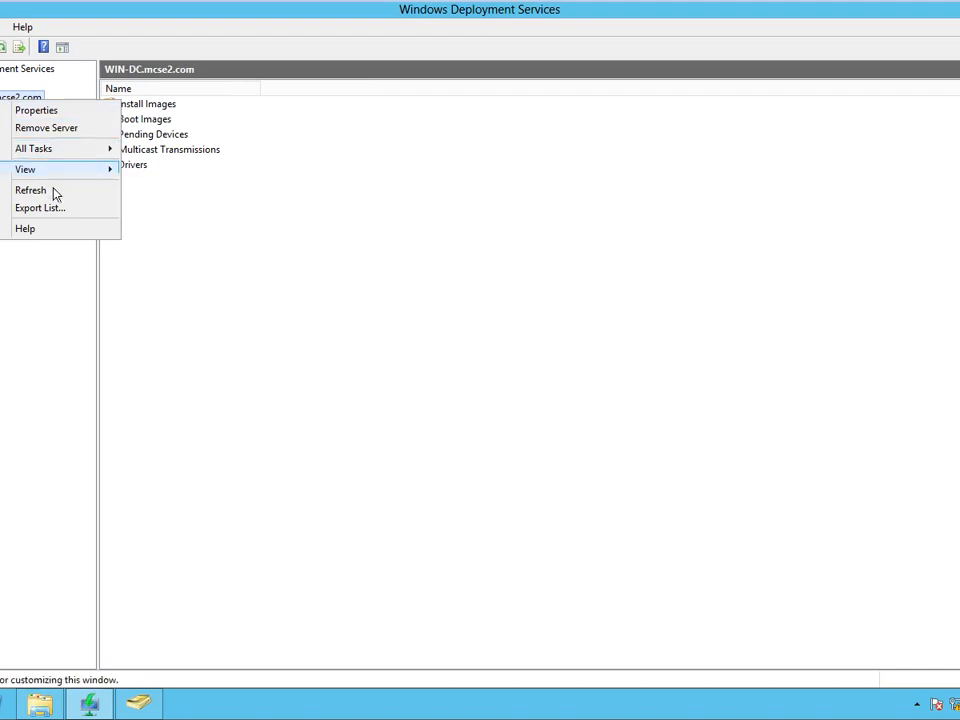
pyautogui.moveTo(66, 150)
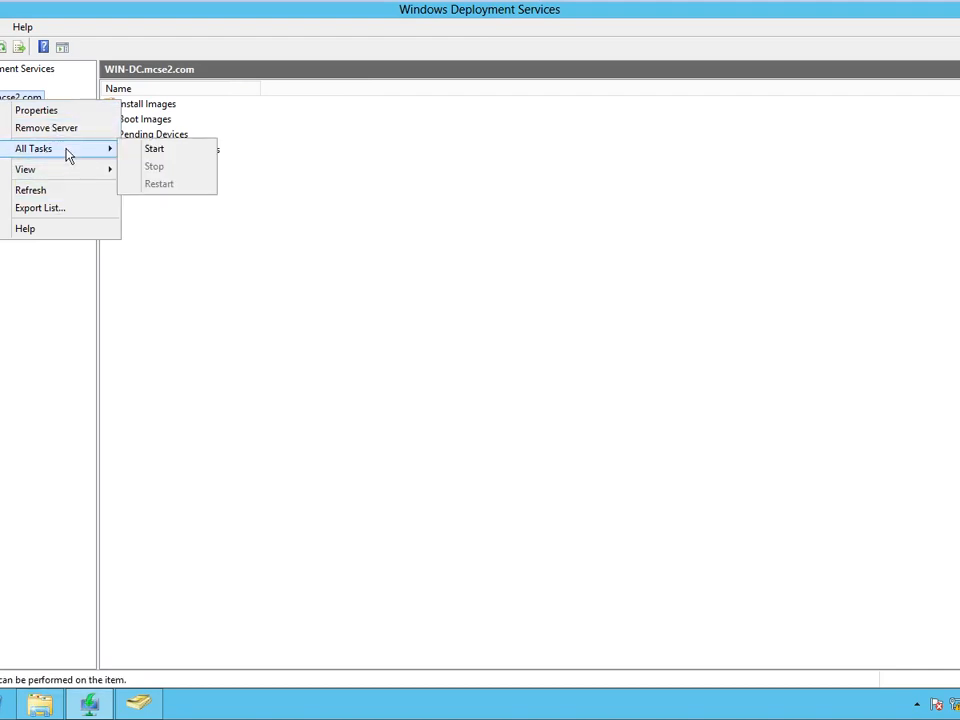
pyautogui.click(156, 150)
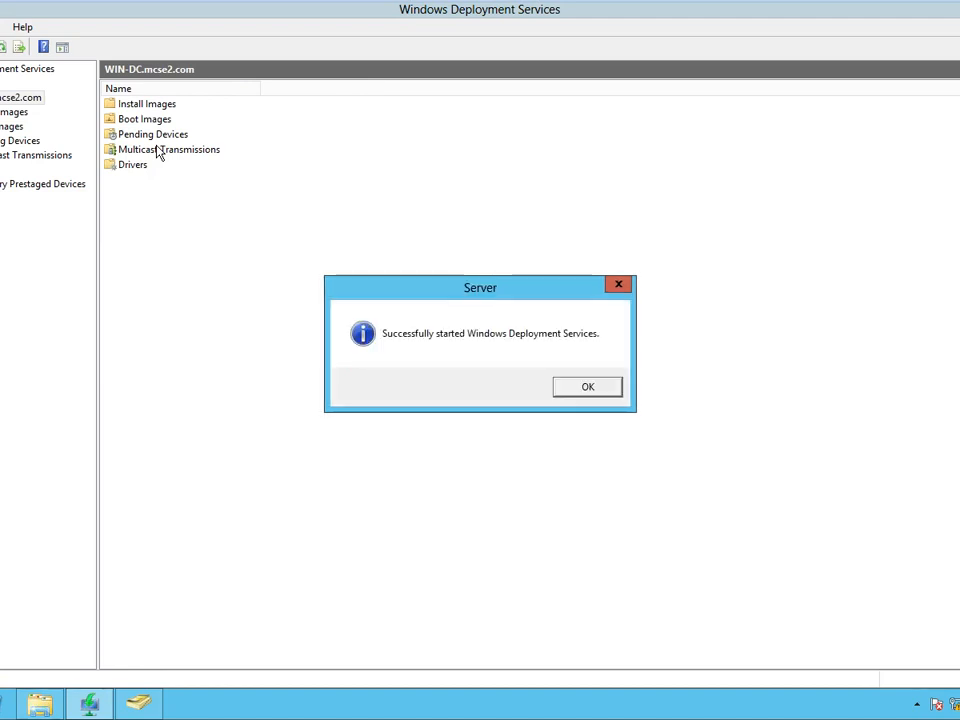
pyautogui.click(572, 392)
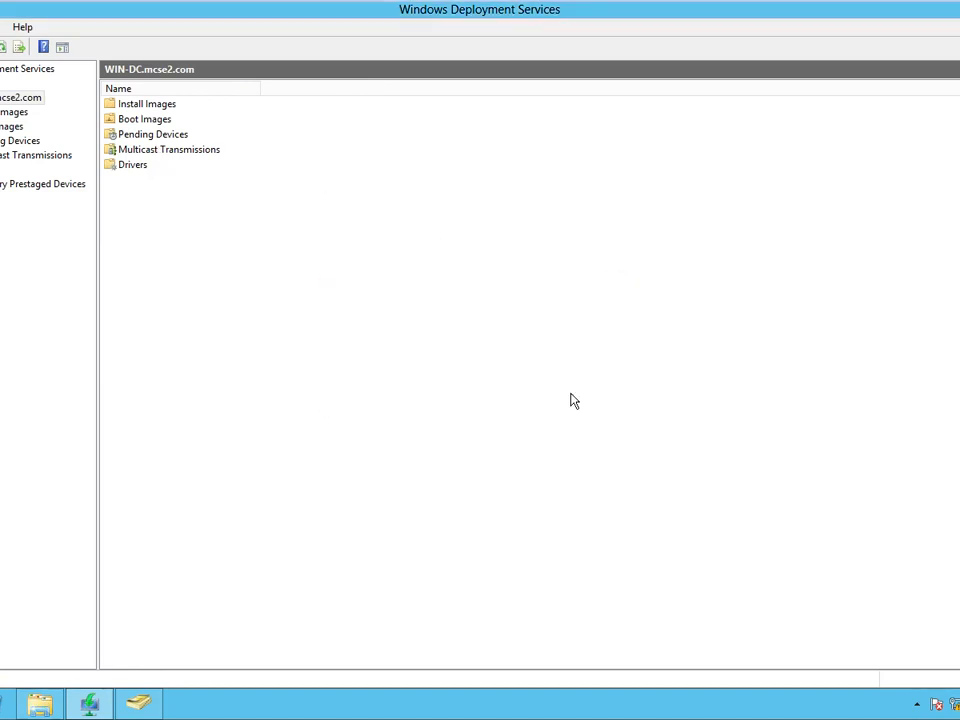
# Try to create a multicast transmission named "test"
pyautogui.click(30, 157)
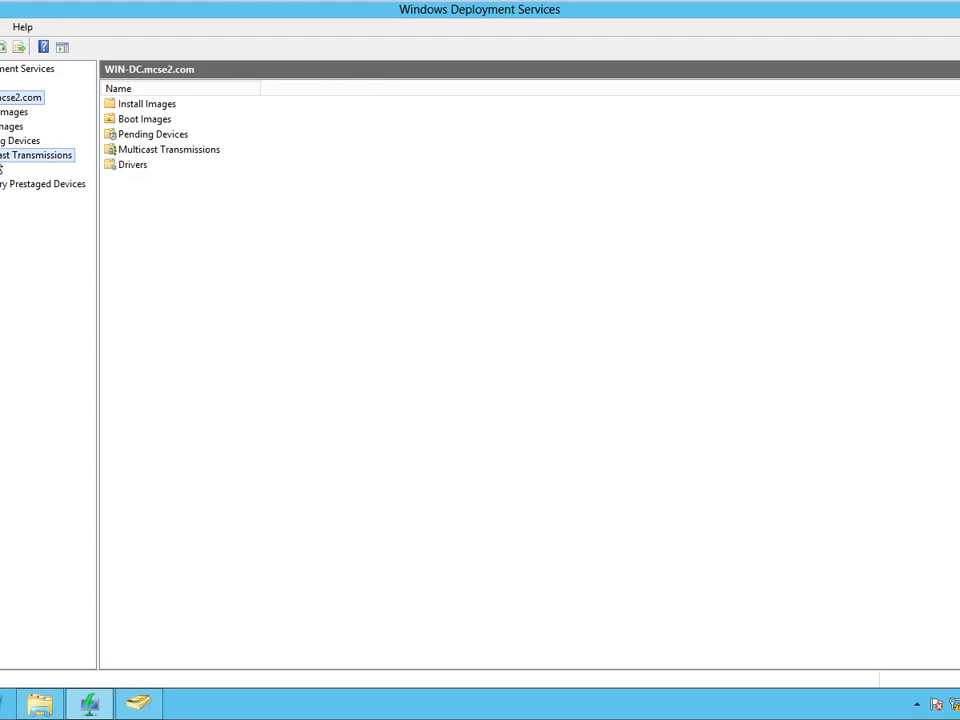
pyautogui.rightClick(31, 161)
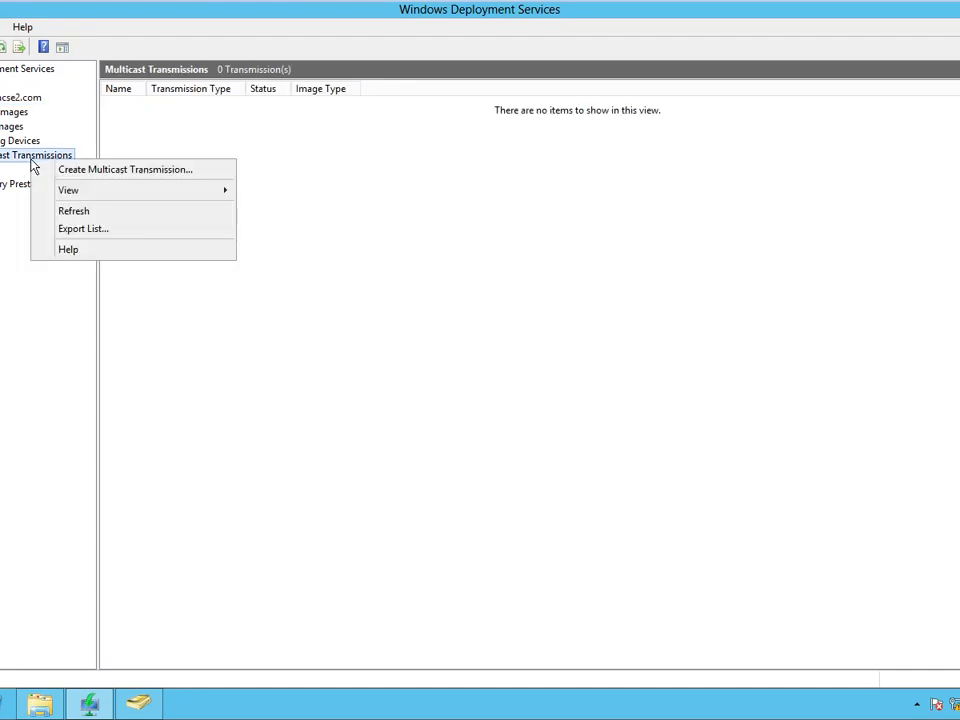
pyautogui.click(88, 170)
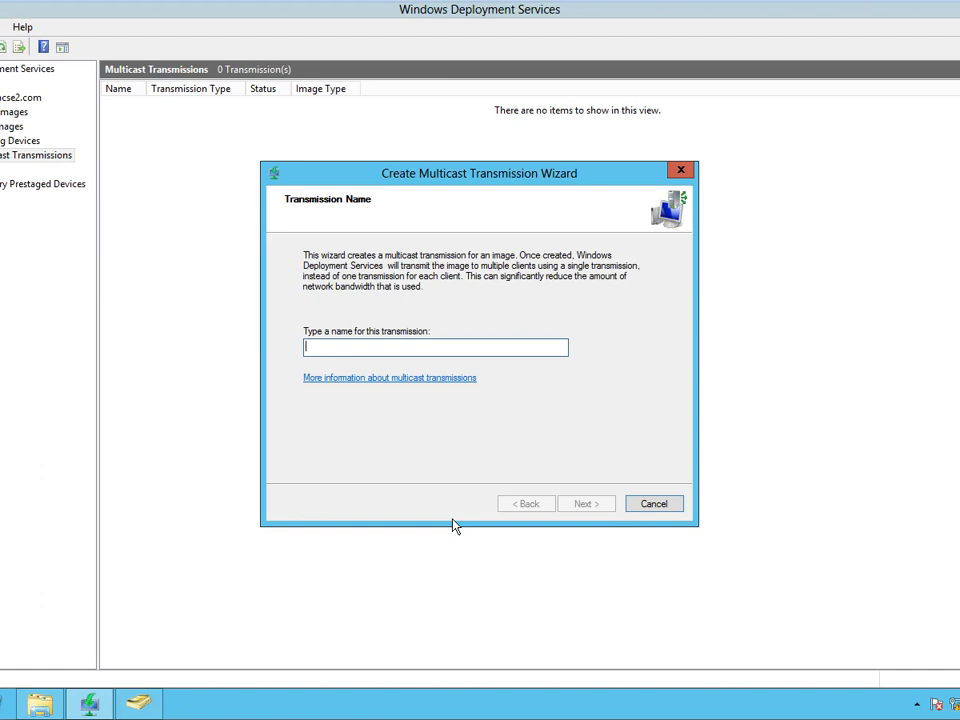
pyautogui.write('test')
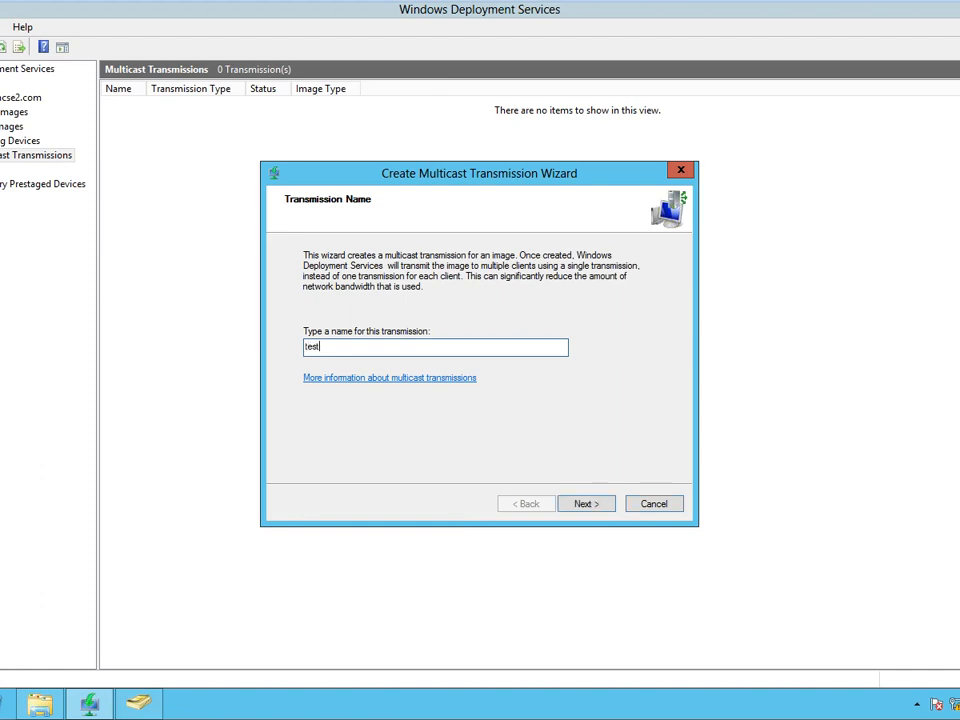
pyautogui.click(598, 505)
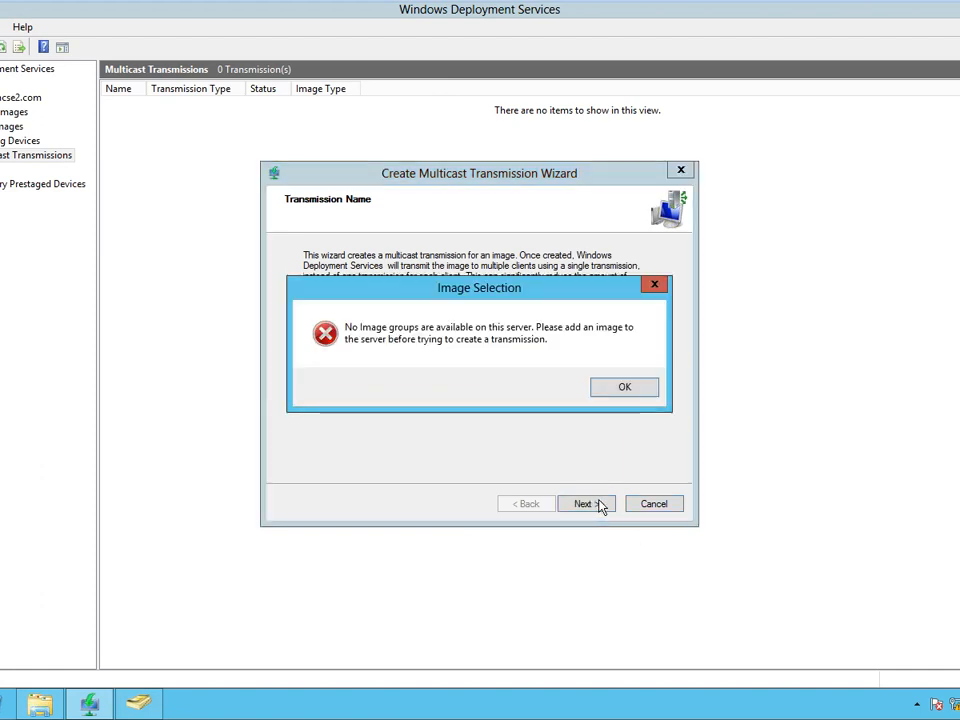
pyautogui.click(635, 394)
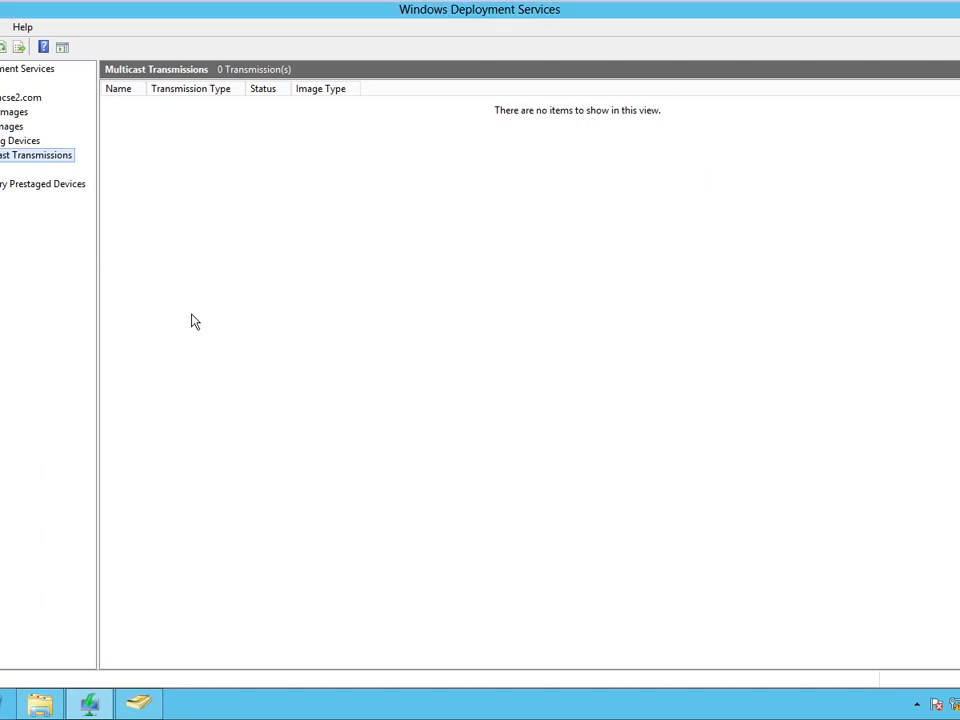
# Try to create a multicast transmission named "my_group"
pyautogui.rightClick(12, 156)
pyautogui.click(33, 162)
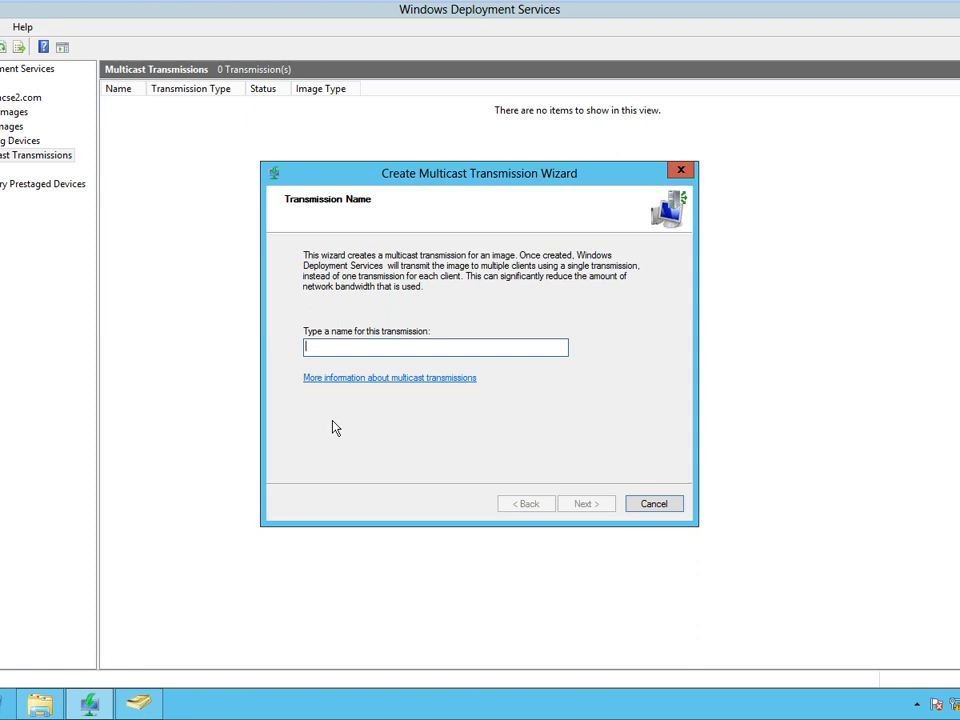
pyautogui.write('d')
pyautogui.press('BackSpace')
pyautogui.write('my')
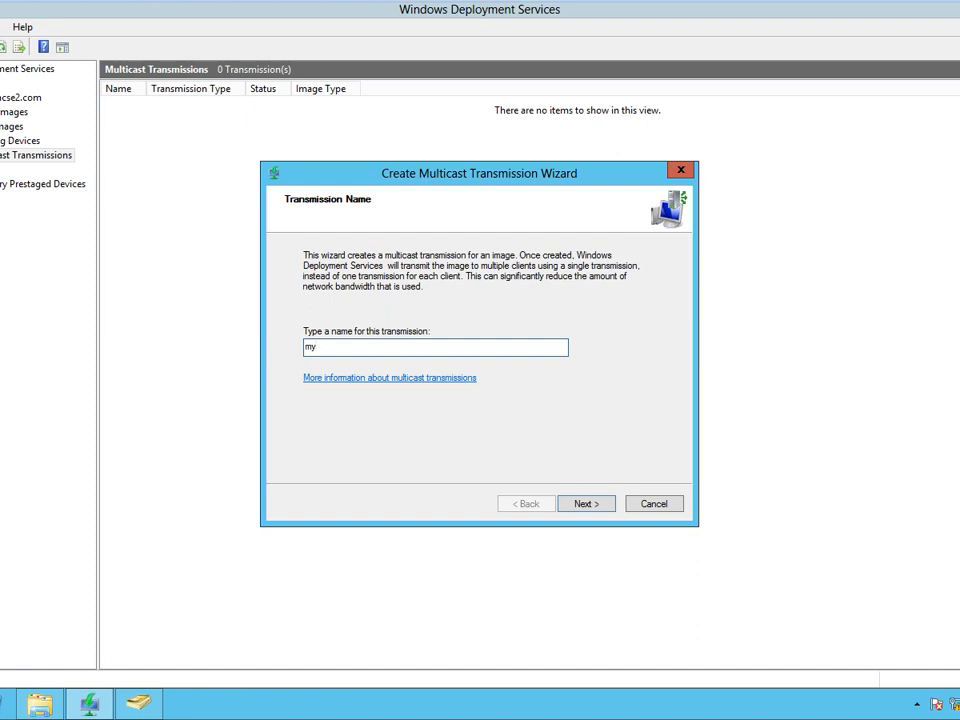
pyautogui.write('_group')
pyautogui.click(584, 505)
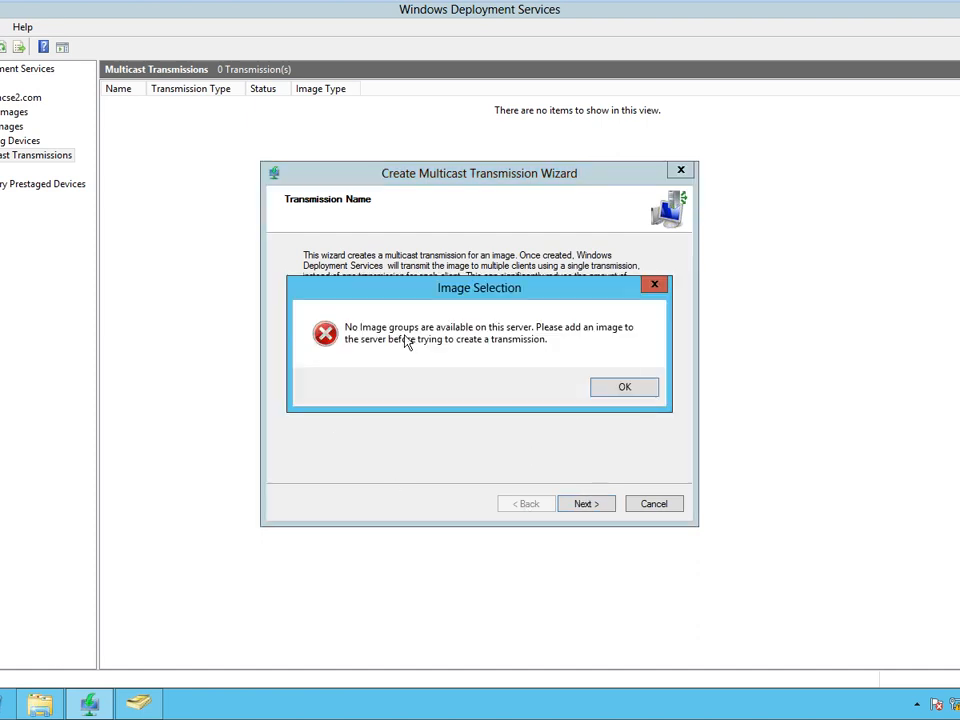
pyautogui.click(622, 392)
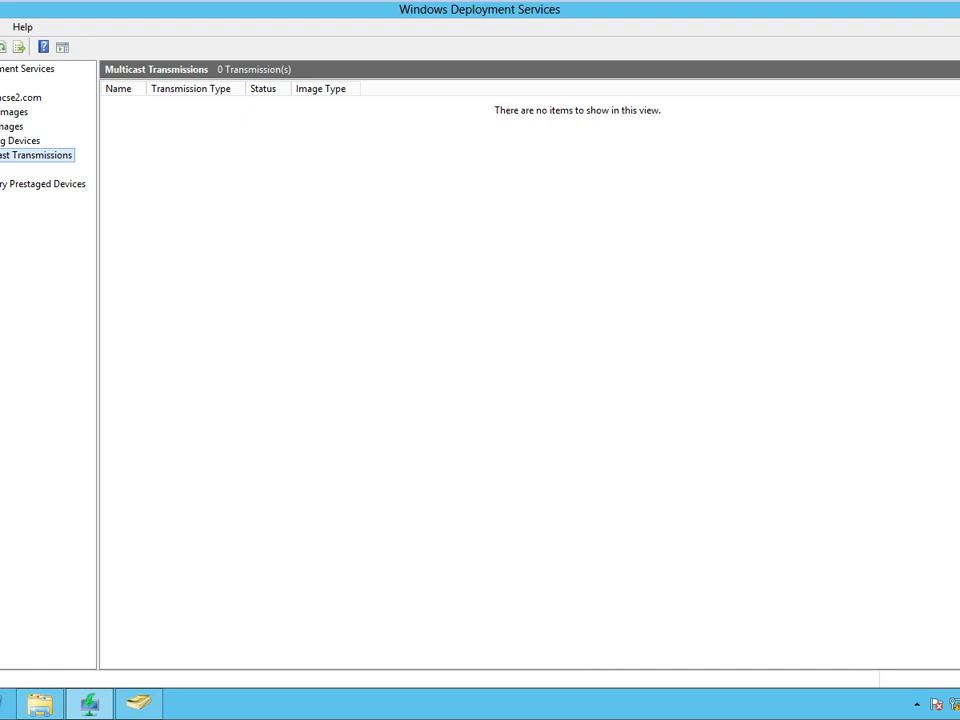
# Begin adding a boot image, browse for a Windows image file, and cancel the Add Image Wizard without choosing one
pyautogui.click(6, 126)
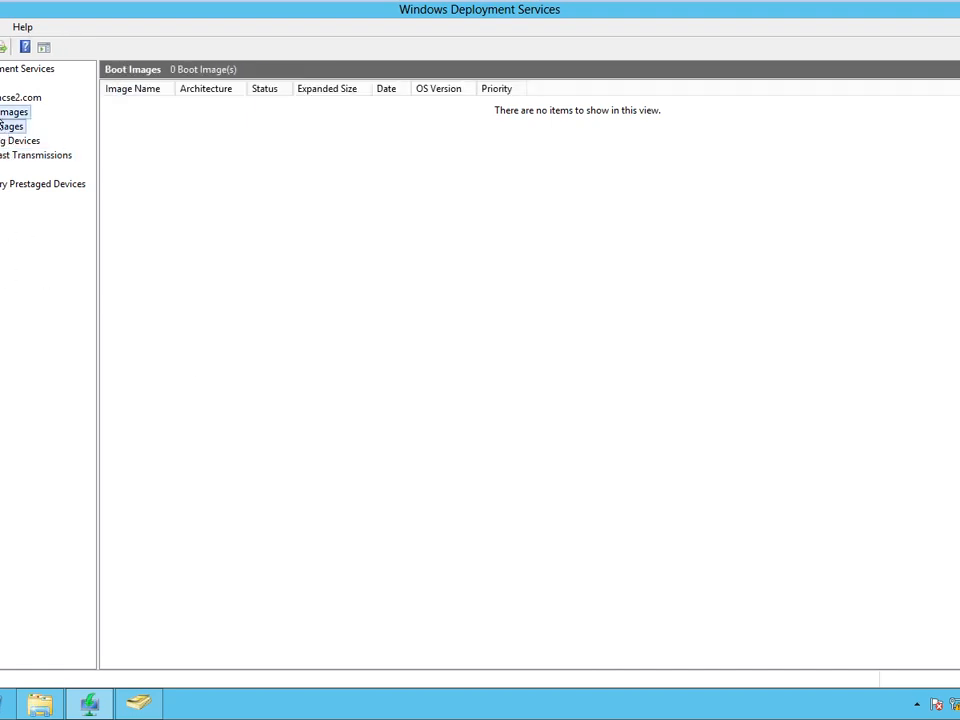
pyautogui.click(10, 112)
pyautogui.rightClick(12, 128)
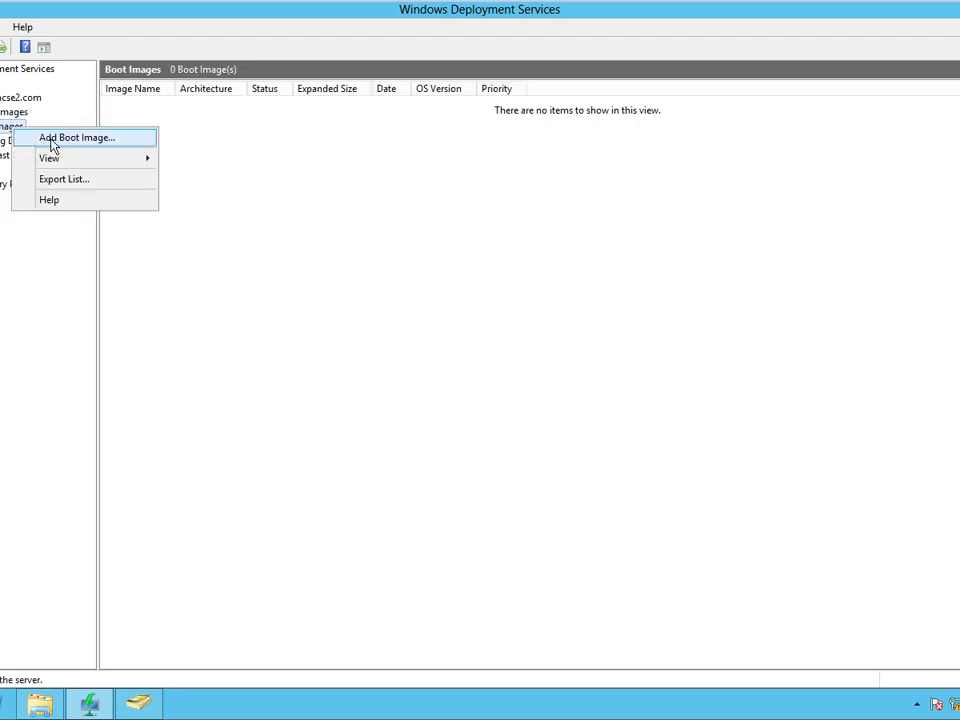
pyautogui.click(53, 141)
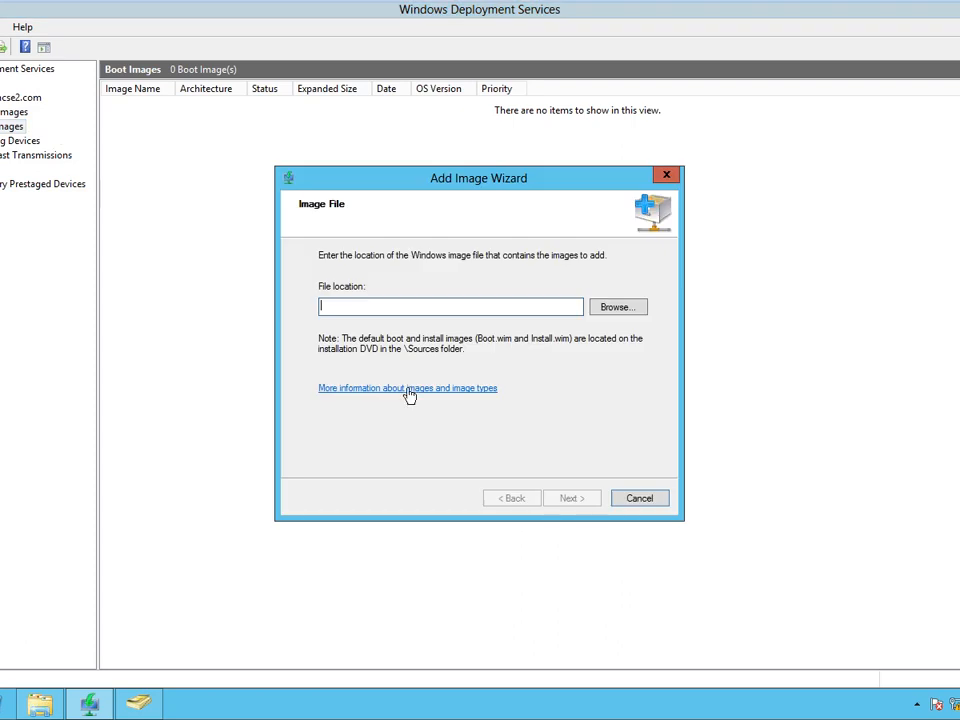
pyautogui.click(634, 314)
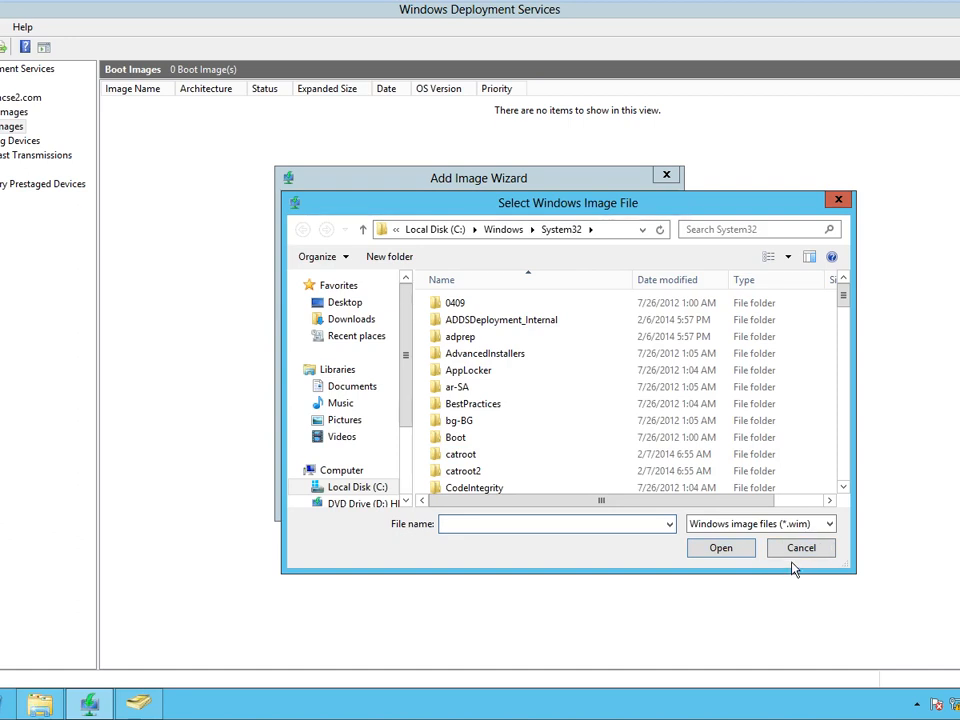
pyautogui.click(795, 549)
pyautogui.click(636, 502)
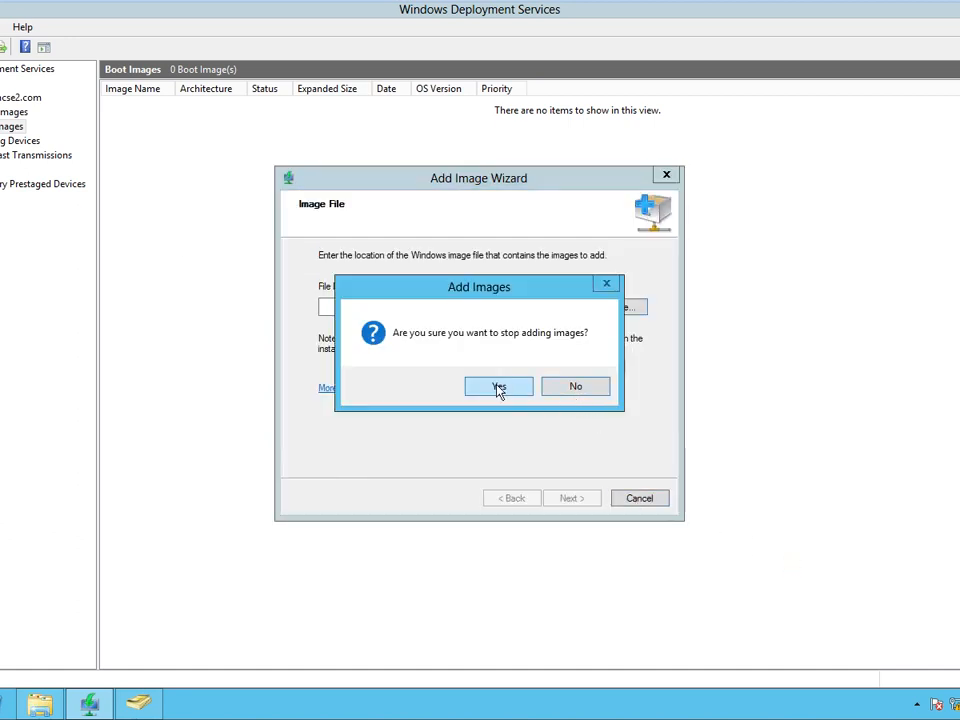
pyautogui.click(565, 390)
pyautogui.click(624, 496)
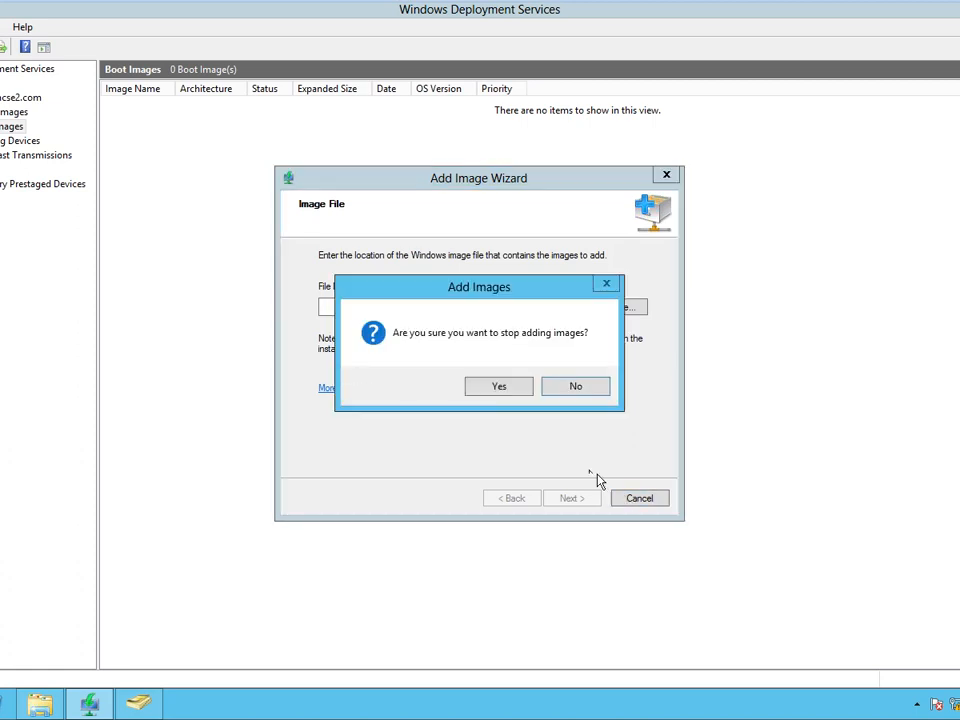
pyautogui.click(499, 388)
# Begin adding an install image in a new group named ImageGroup1, view the selectable image file types, and cancel the wizard
pyautogui.click(14, 112)
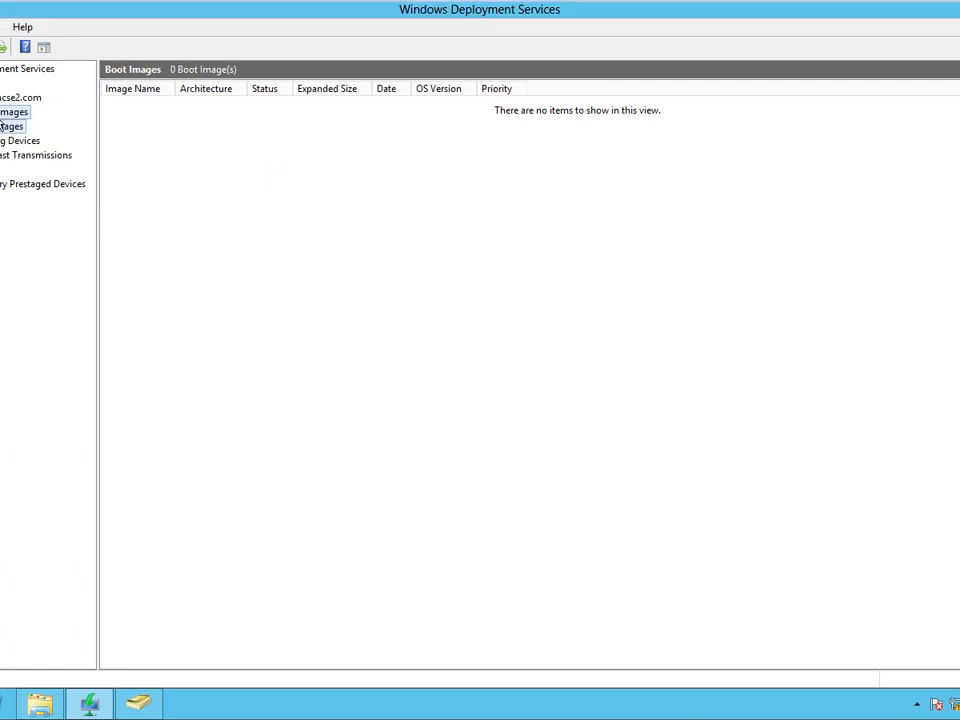
pyautogui.rightClick(12, 116)
pyautogui.click(60, 125)
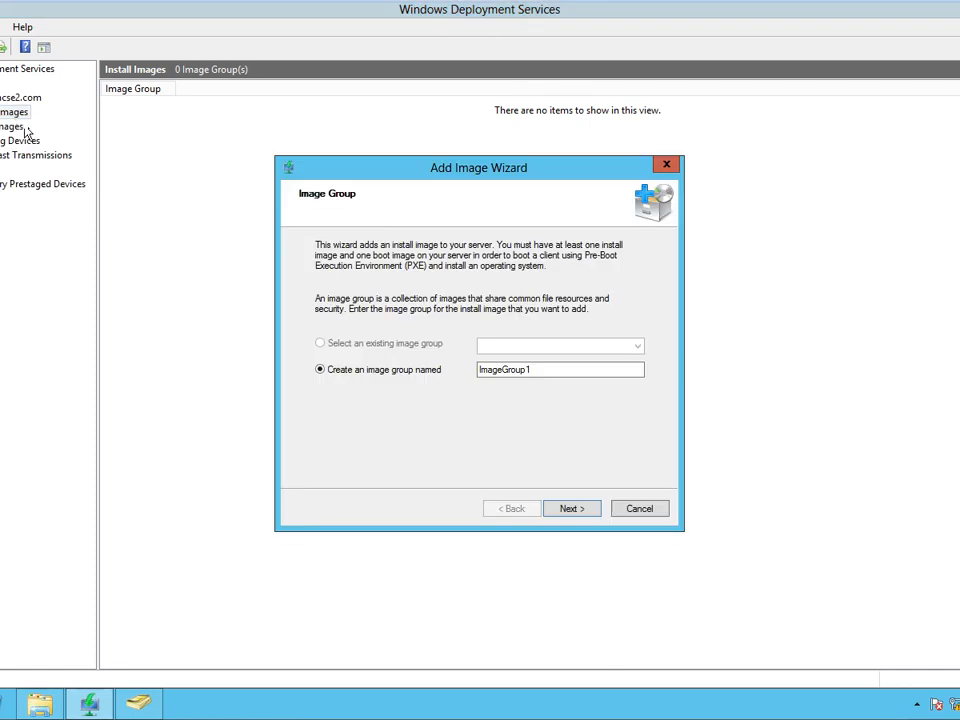
pyautogui.click(580, 514)
pyautogui.click(613, 300)
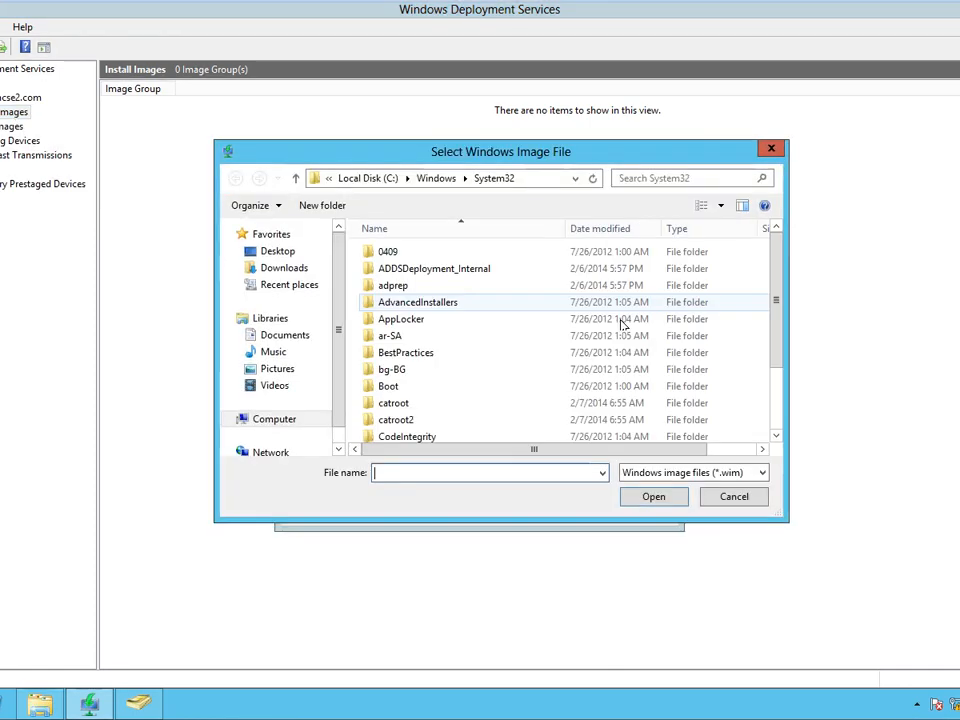
pyautogui.click(762, 474)
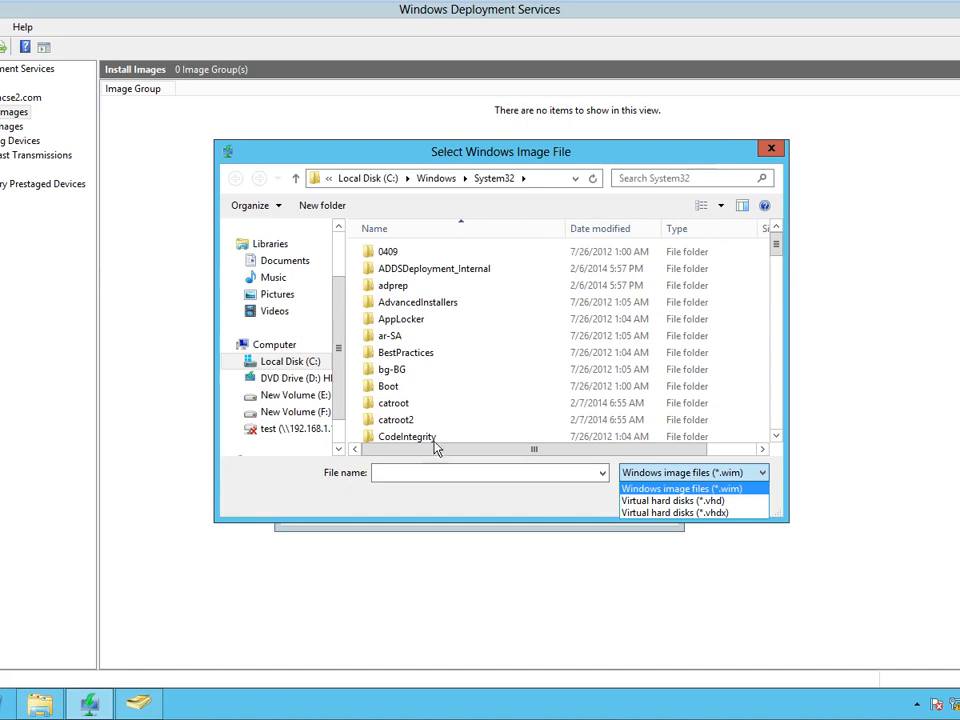
pyautogui.click(513, 497)
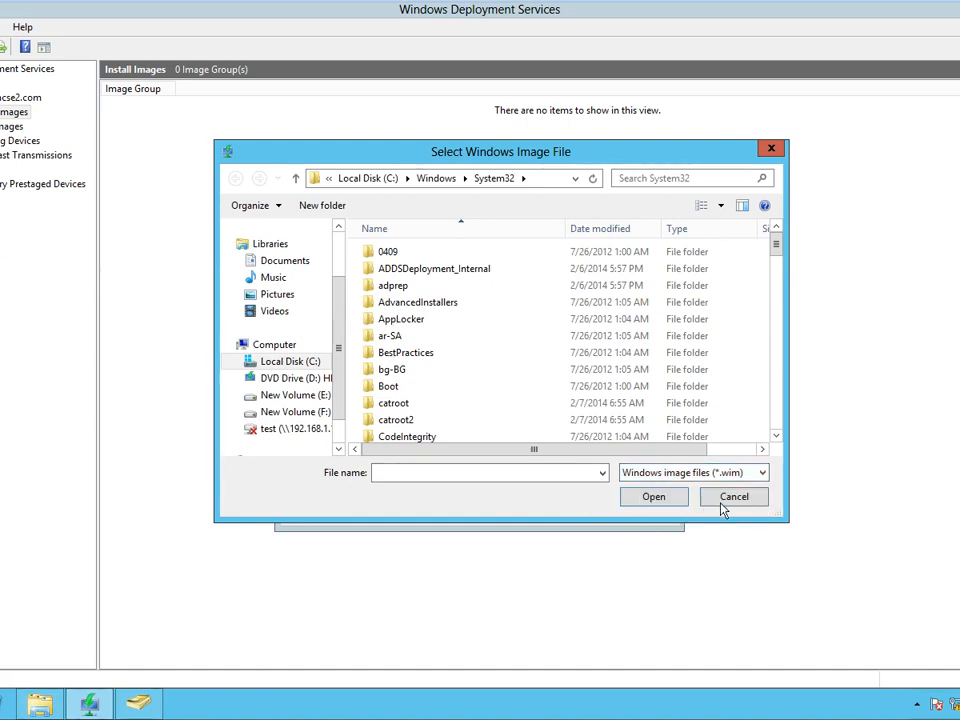
pyautogui.click(724, 508)
pyautogui.click(636, 510)
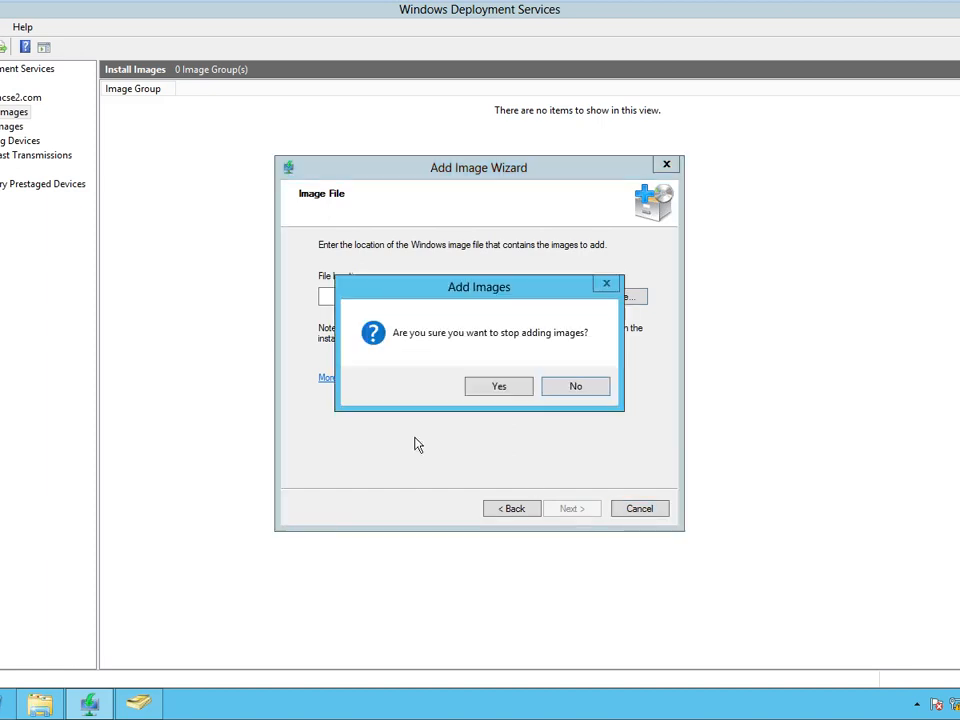
pyautogui.click(489, 390)
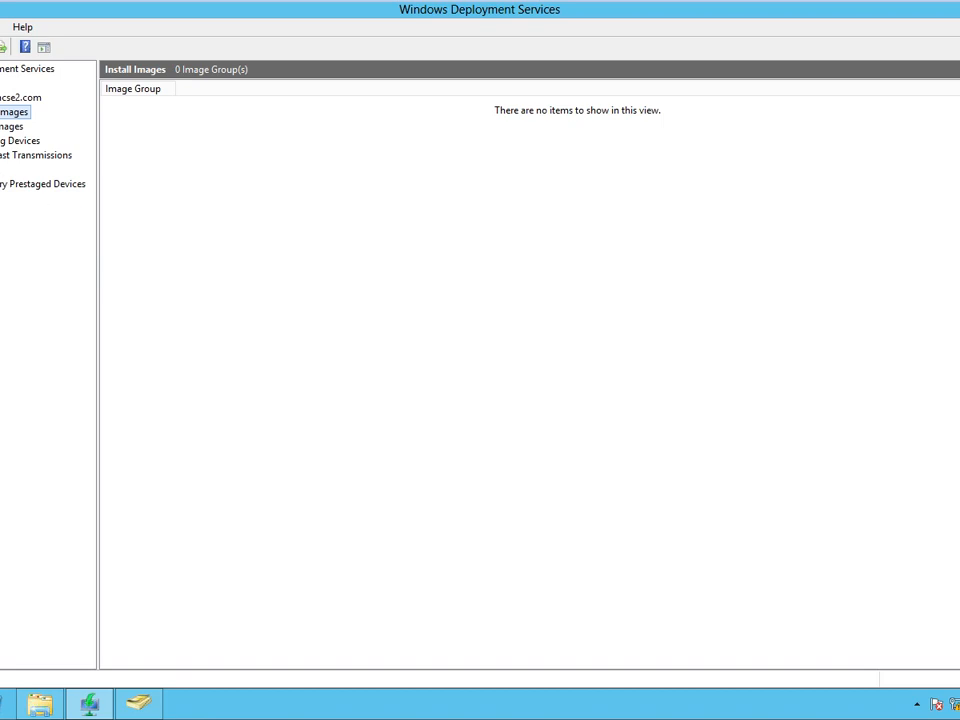
# Review the actions available for install images, boot images and multicast transmissions in the deployment server's tree
pyautogui.rightClick(12, 112)
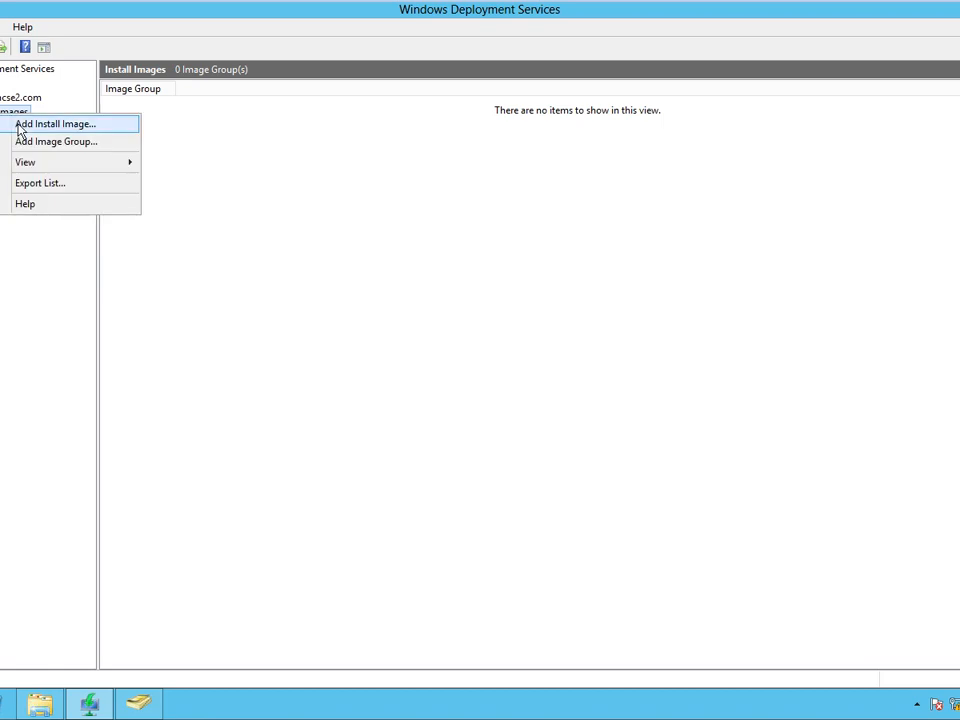
pyautogui.click(189, 234)
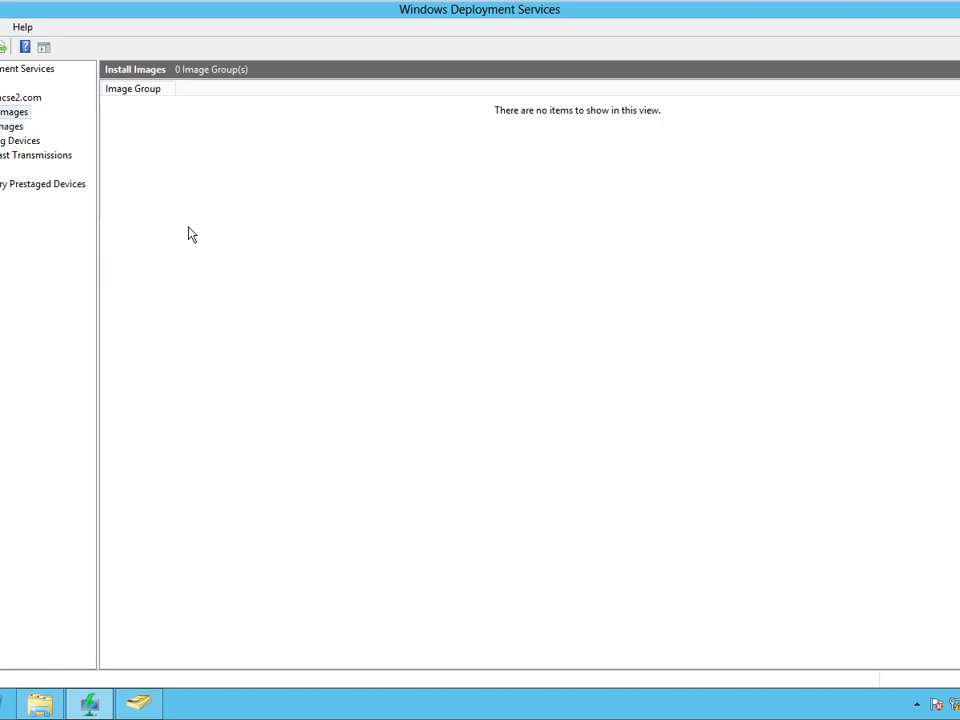
pyautogui.click(18, 139)
pyautogui.click(16, 126)
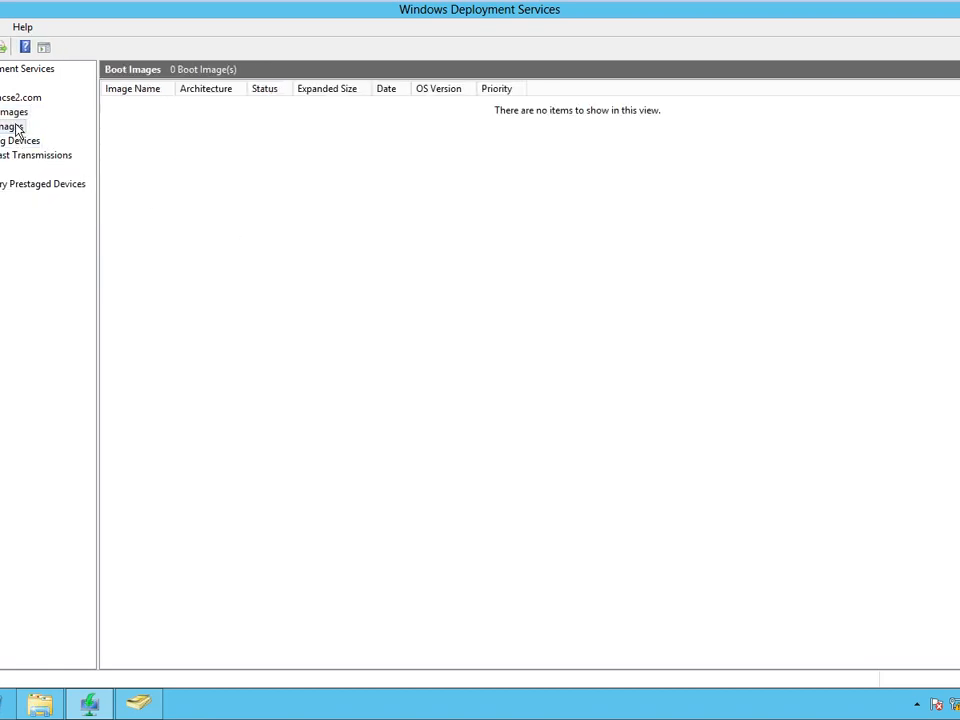
pyautogui.rightClick(16, 126)
pyautogui.click(235, 238)
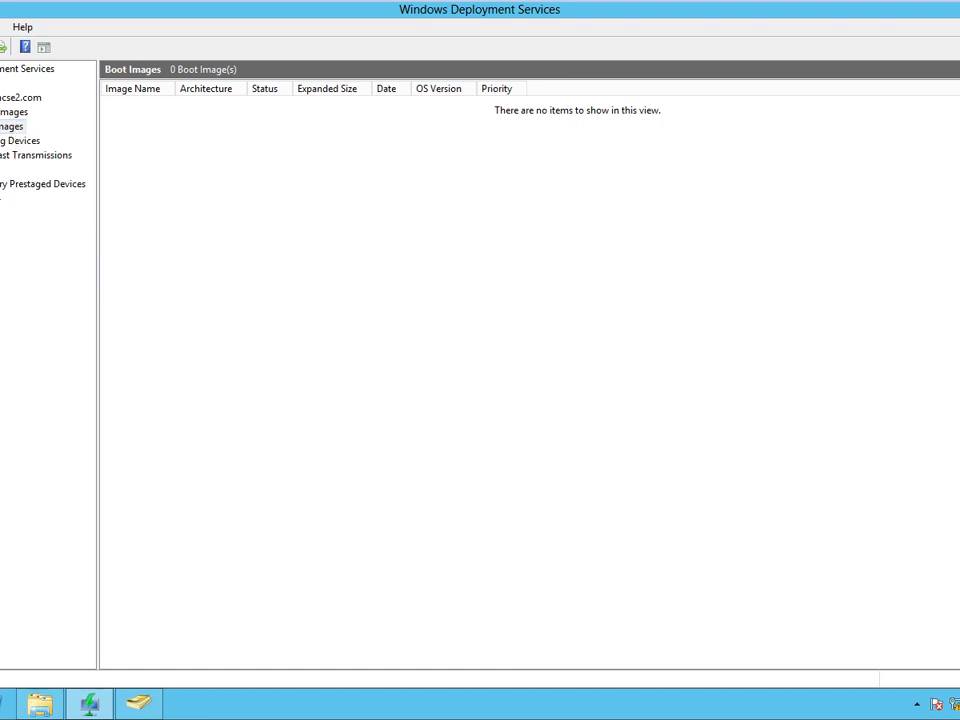
pyautogui.click(14, 155)
pyautogui.rightClick(11, 155)
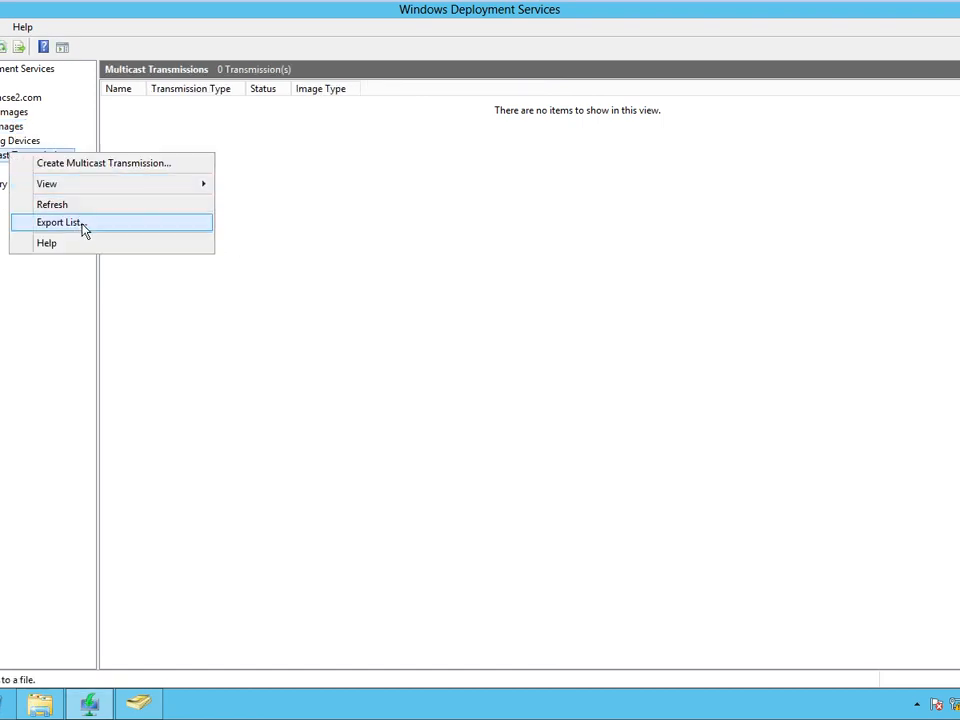
pyautogui.click(66, 208)
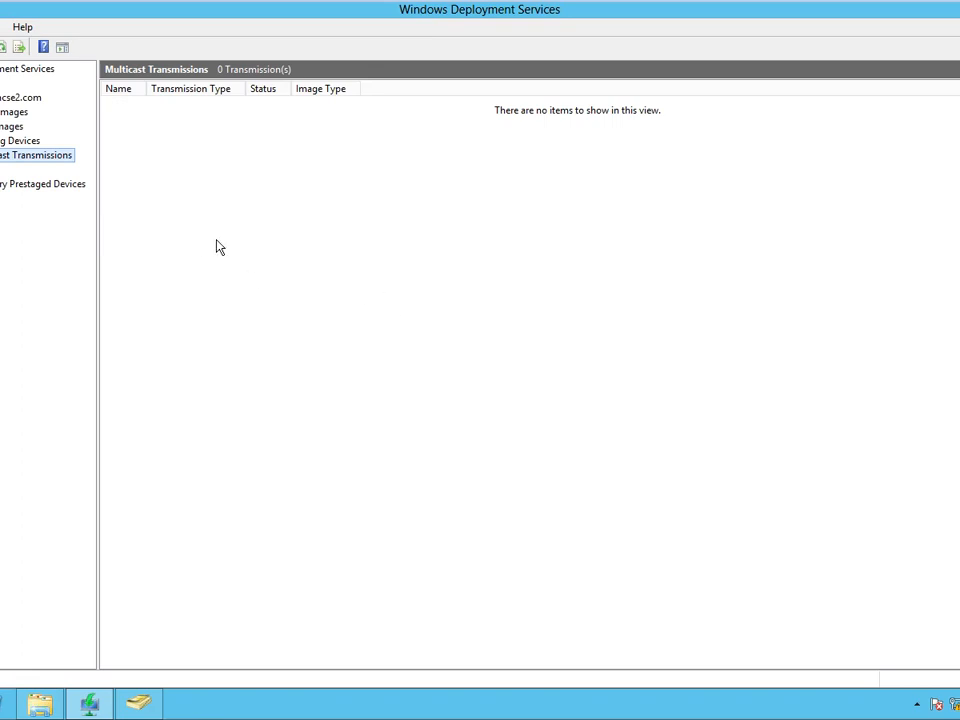
# Switch to PowerPoint on the host, close the 20410B_12 presentation, and bring up the 20411B_01 presentation
pyautogui.moveTo(830, 8)
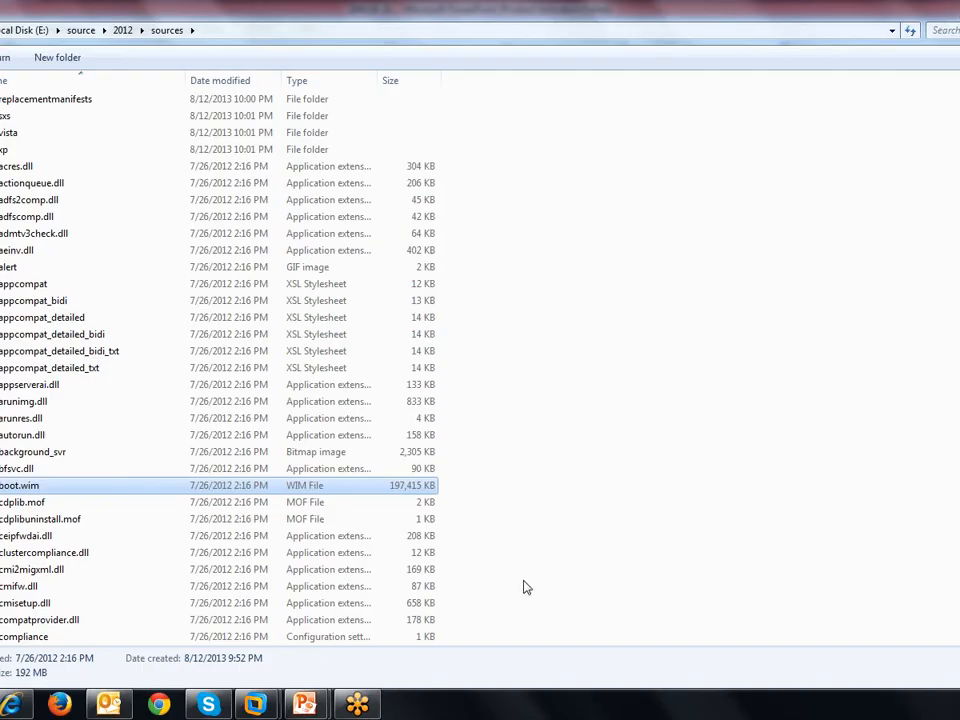
pyautogui.click(305, 705)
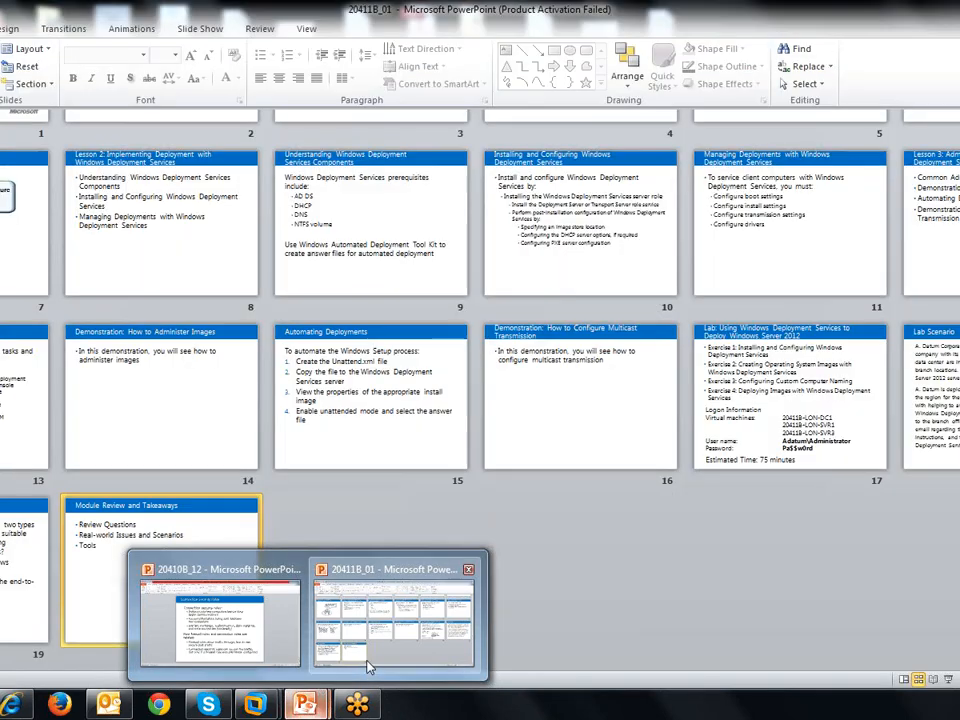
pyautogui.click(216, 662)
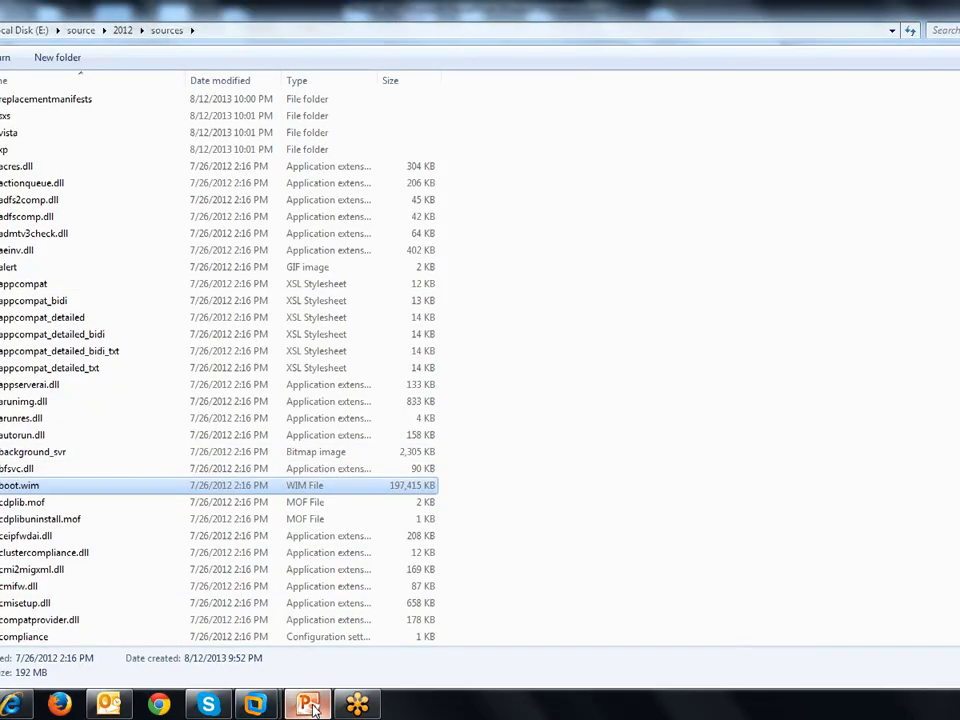
pyautogui.click(310, 706)
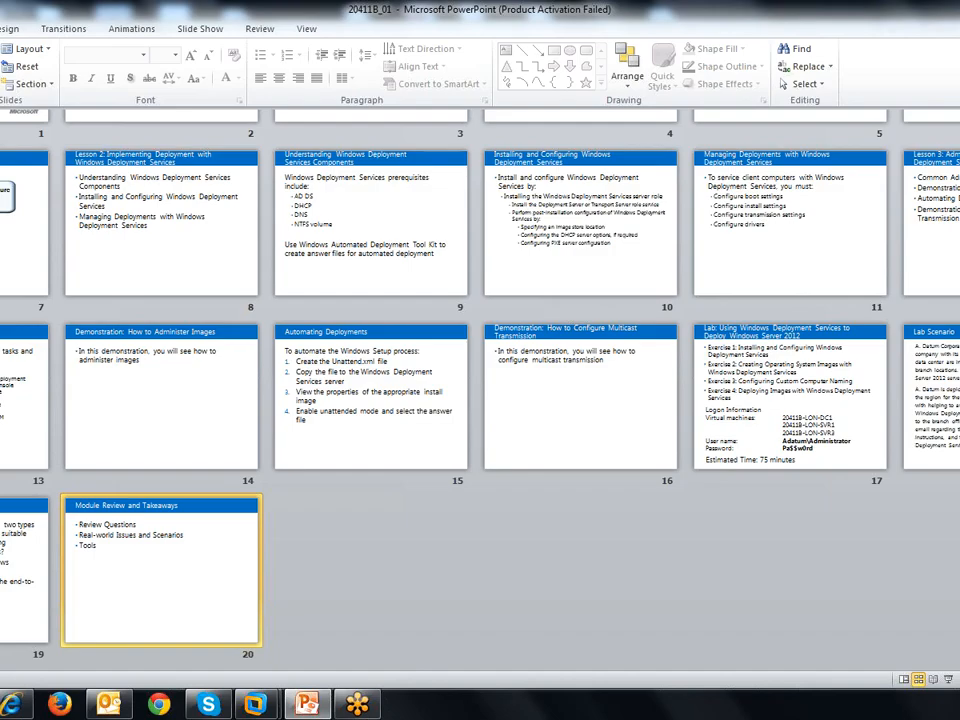
# Switch to Windows Explorer and open the 20411B_02 presentation from the 2012\411\ppt folder on drive E
pyautogui.hotkey('alt', 'Tab')
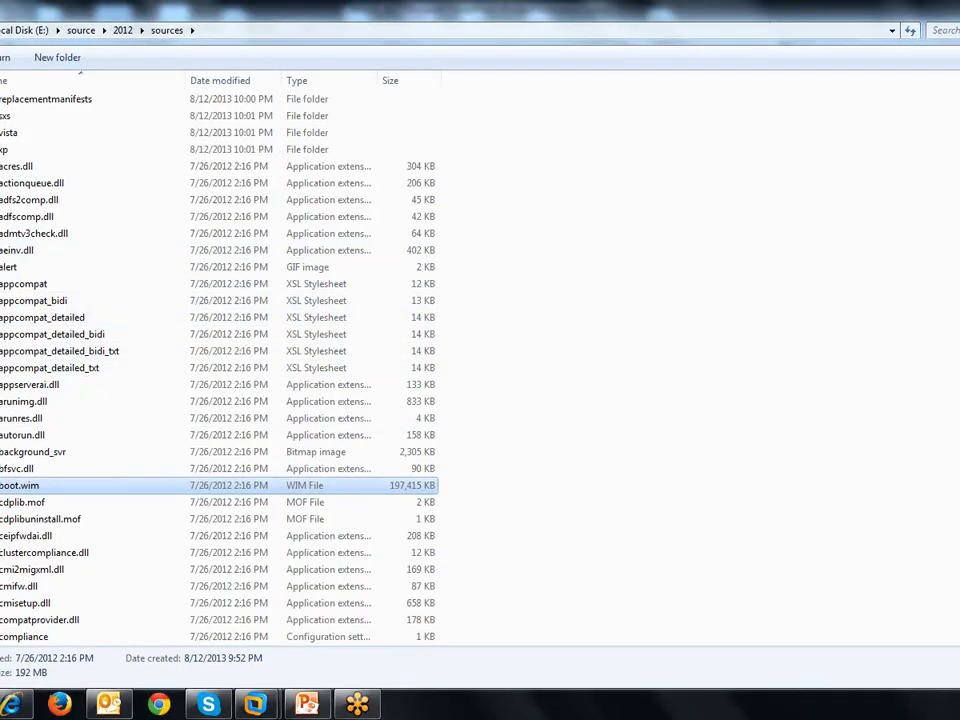
pyautogui.click(24, 31)
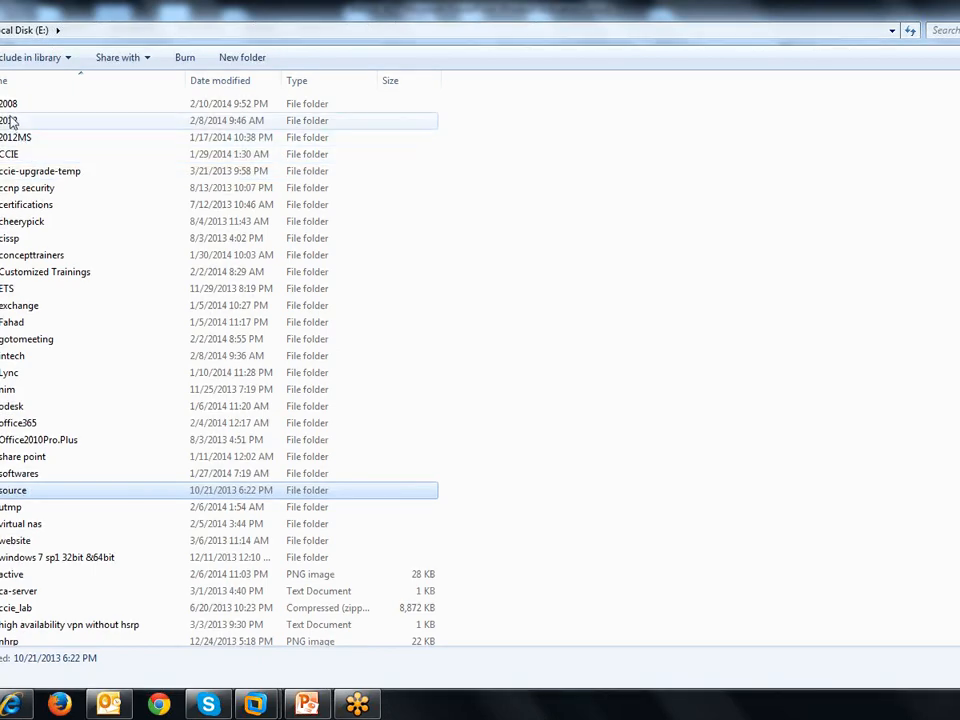
pyautogui.doubleClick(10, 120)
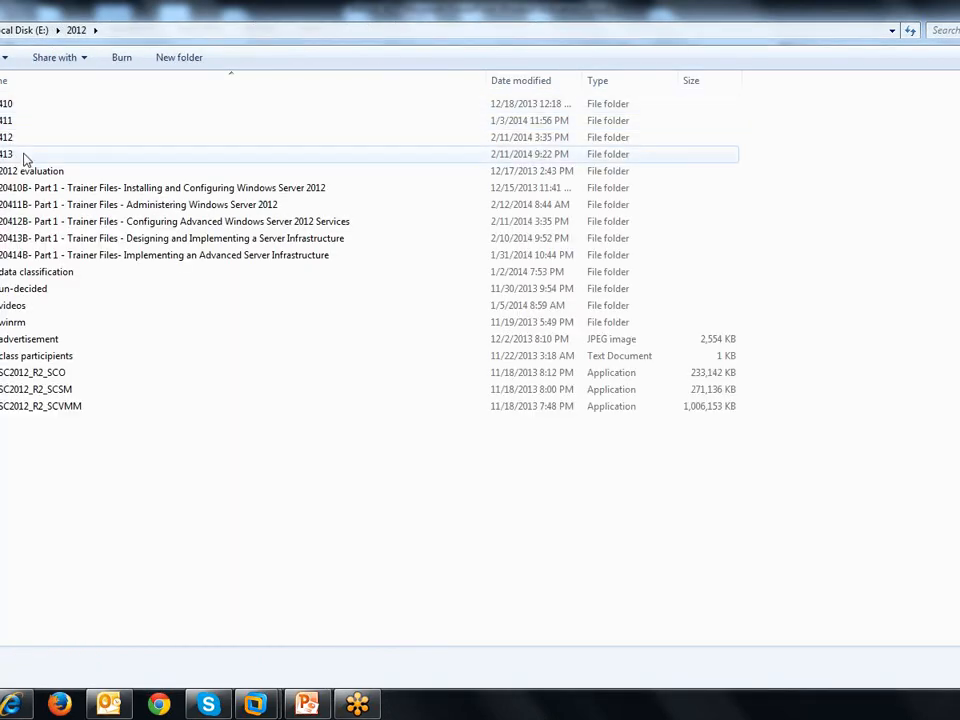
pyautogui.doubleClick(14, 121)
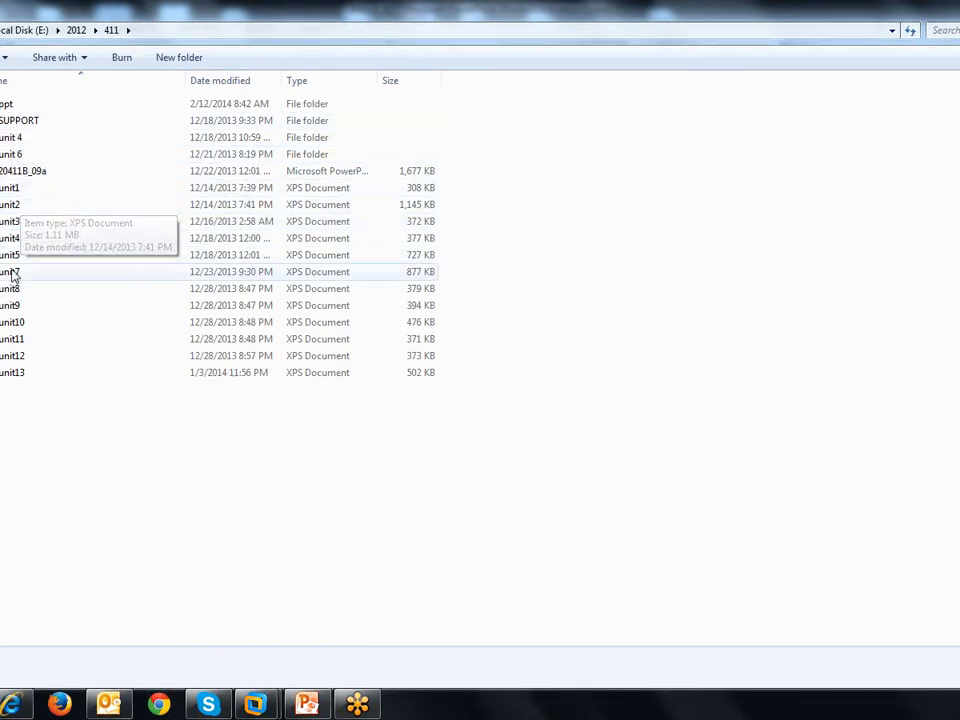
pyautogui.doubleClick(5, 104)
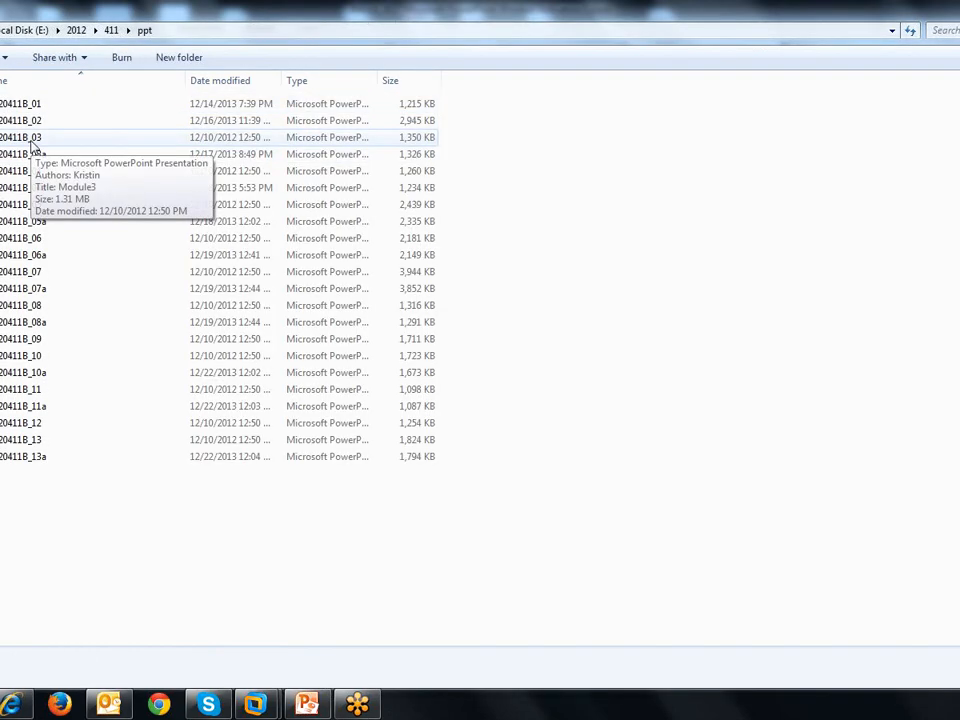
pyautogui.doubleClick(30, 121)
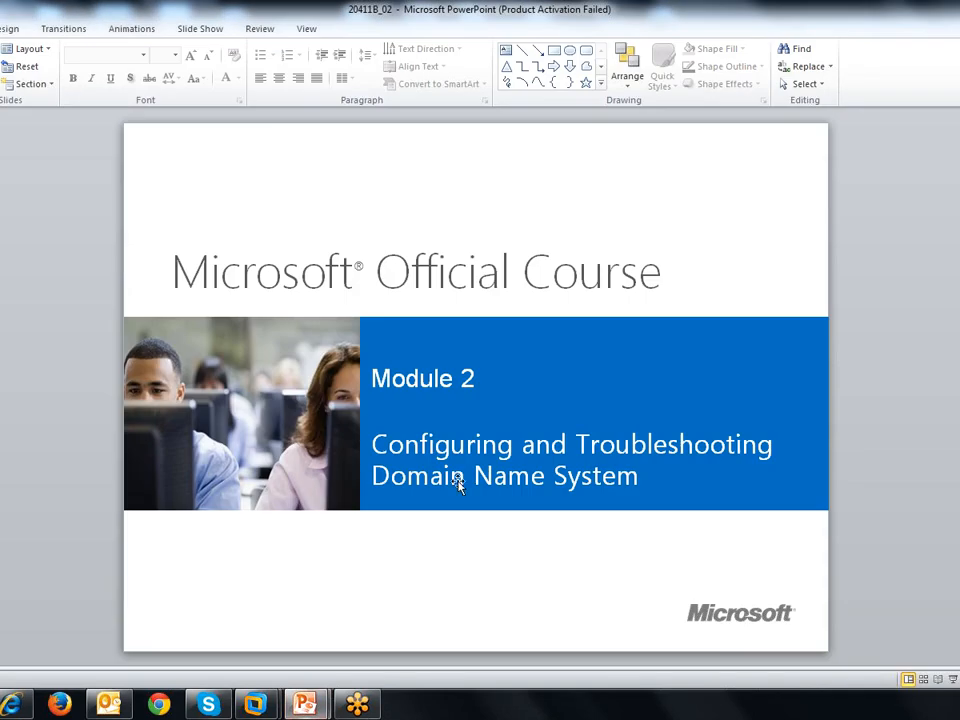
# Play the Module 2 slide show up to the "Demonstration: Configuring the DNS Server Role" slide, and exit the show
pyautogui.click(953, 680)
pyautogui.click(956, 687)
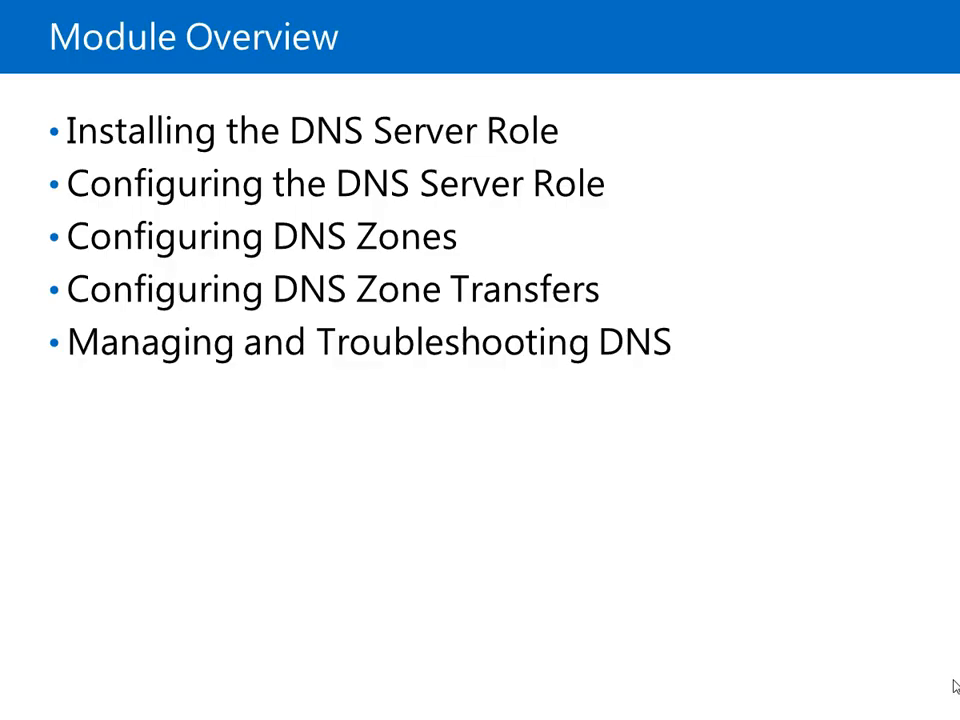
pyautogui.click(955, 687)
pyautogui.click(955, 687)
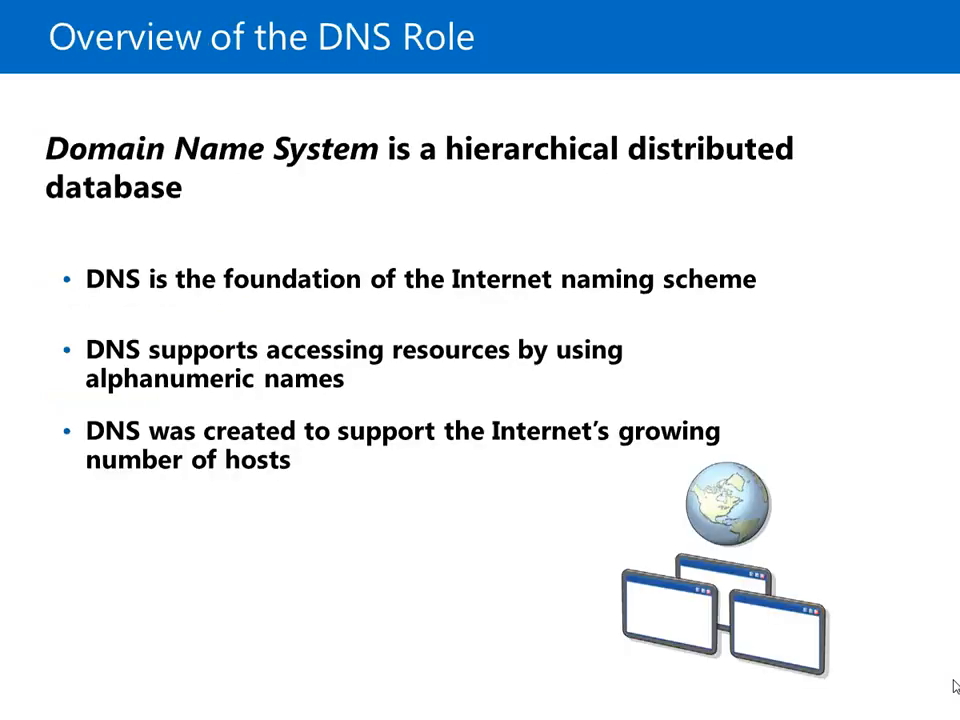
pyautogui.click(955, 687)
pyautogui.click(955, 687)
pyautogui.click(955, 687)
pyautogui.click(955, 687)
pyautogui.click(955, 687)
pyautogui.click(955, 687)
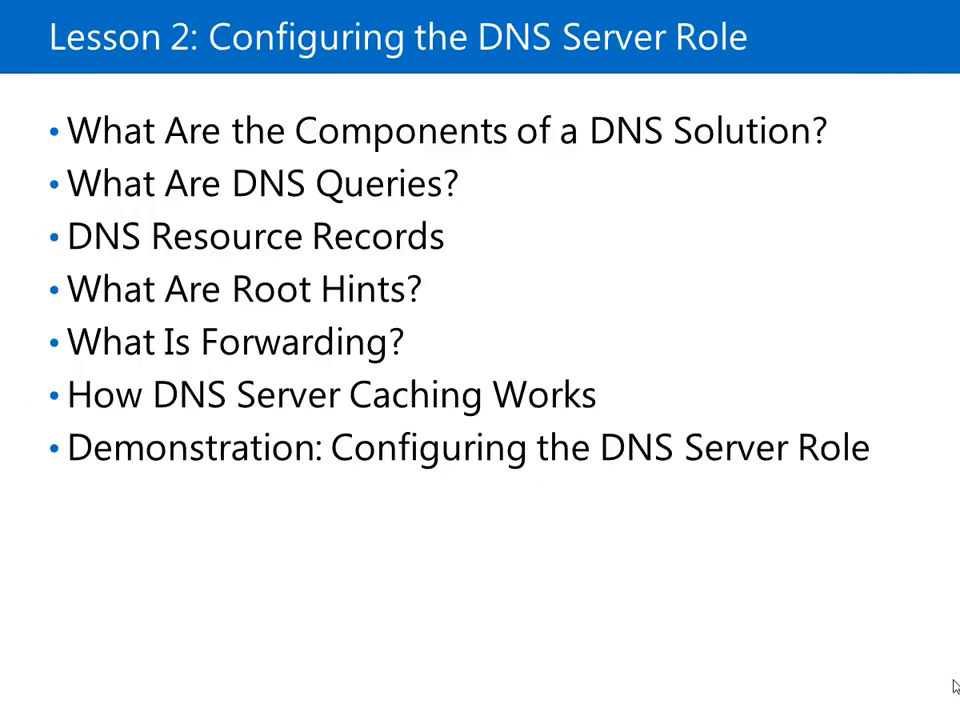
pyautogui.click(955, 687)
pyautogui.click(955, 687)
pyautogui.click(955, 687)
pyautogui.click(955, 687)
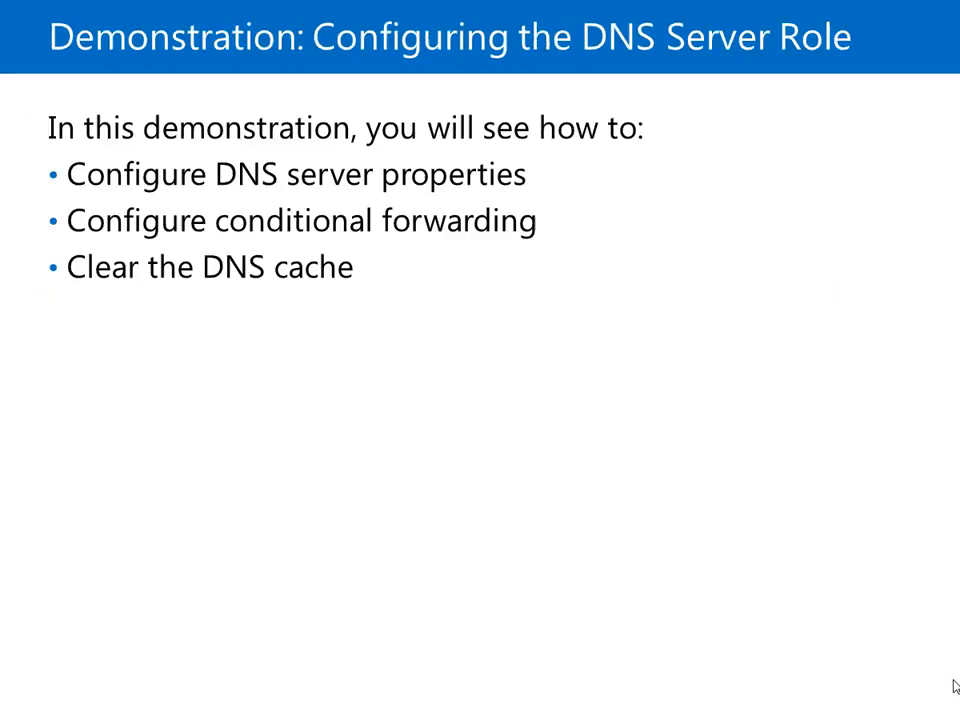
pyautogui.press('Escape')
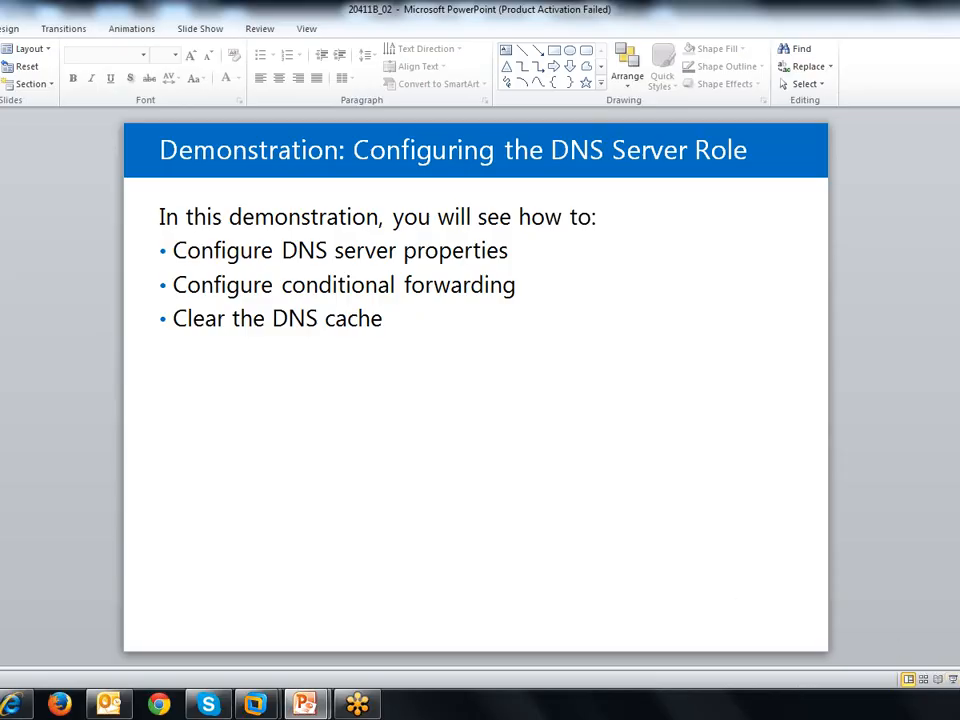
# Look over all slides of the Module 2 presentation in Slide Sorter view
pyautogui.click(922, 679)
pyautogui.scroll(-5, 928, 563)
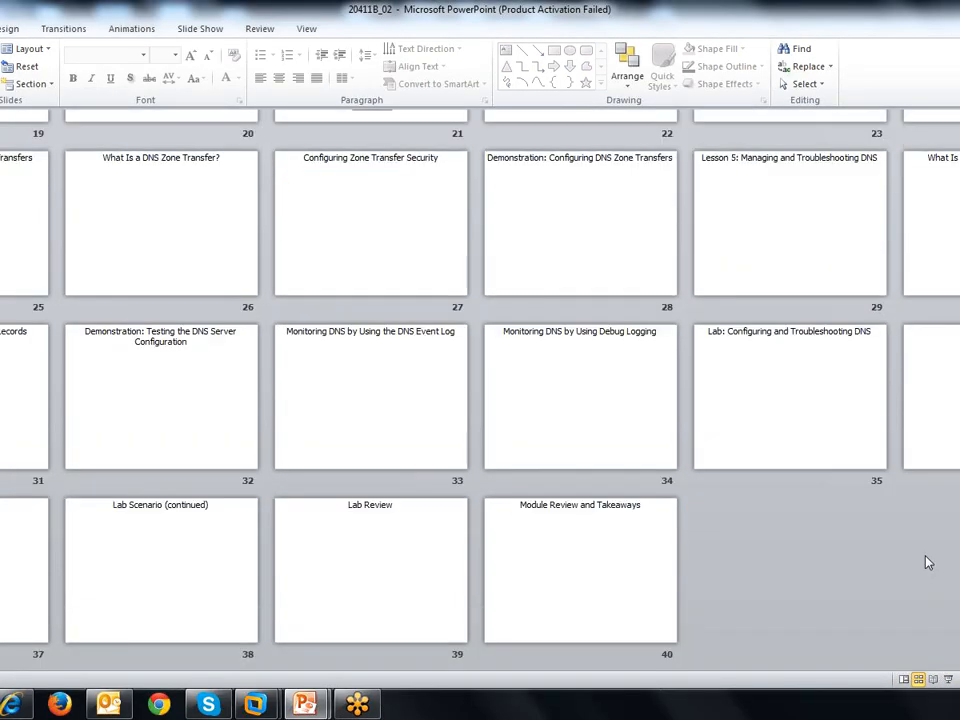
pyautogui.scroll(5, 928, 563)
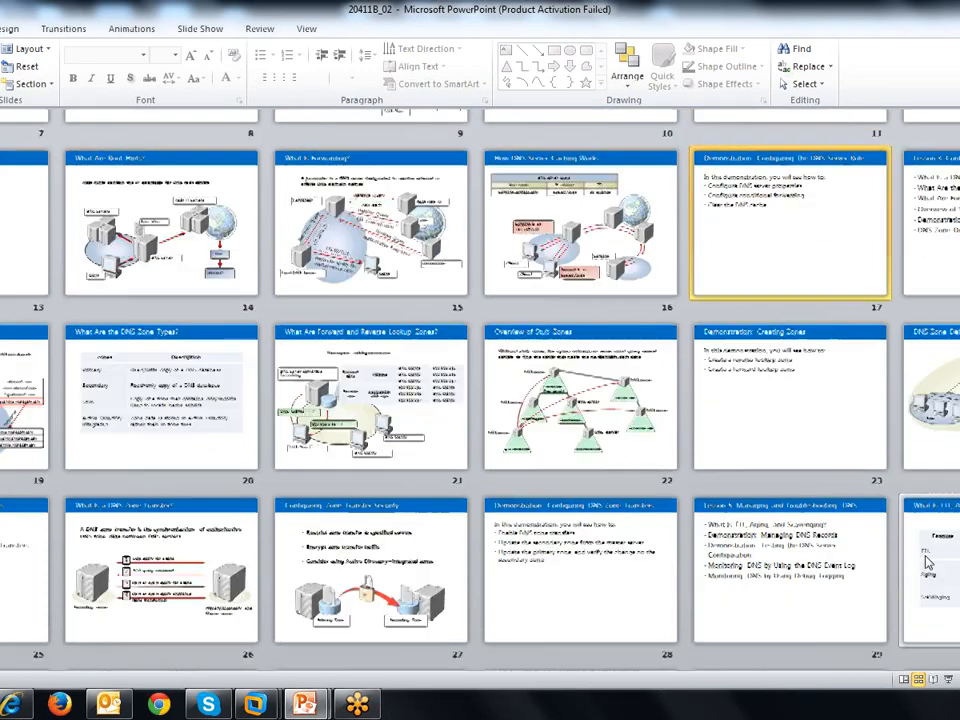
pyautogui.scroll(-3, 928, 563)
pyautogui.scroll(3, 928, 563)
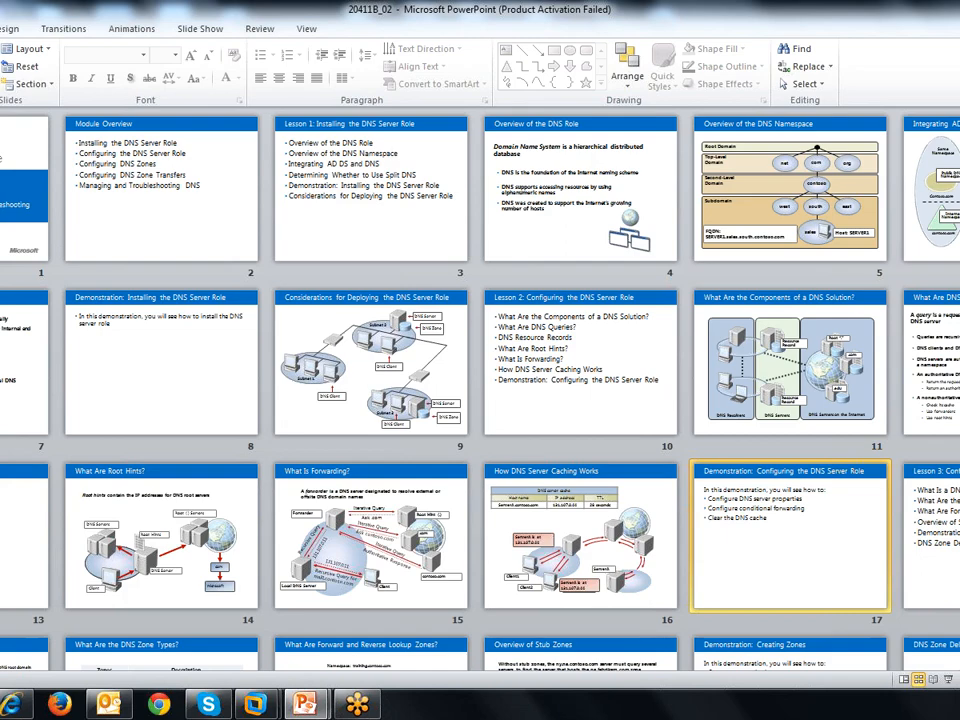
# Close the 20411B_02 and 20411B_01 presentations and the Explorer window showing the ppt folder
pyautogui.hotkey('alt', 'F4')
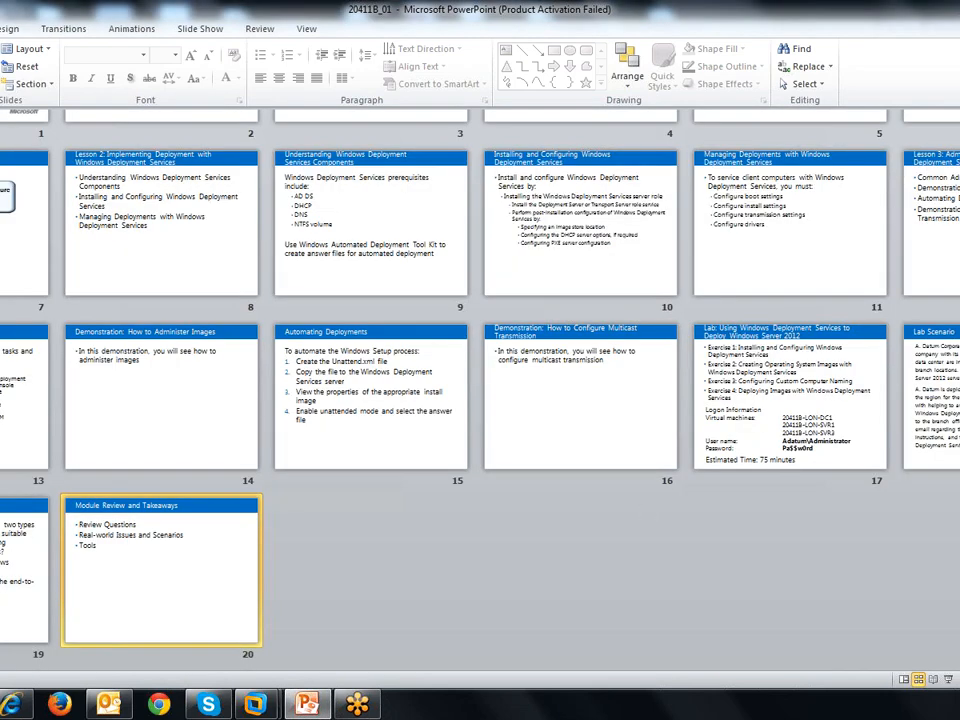
pyautogui.hotkey('alt', 'F4')
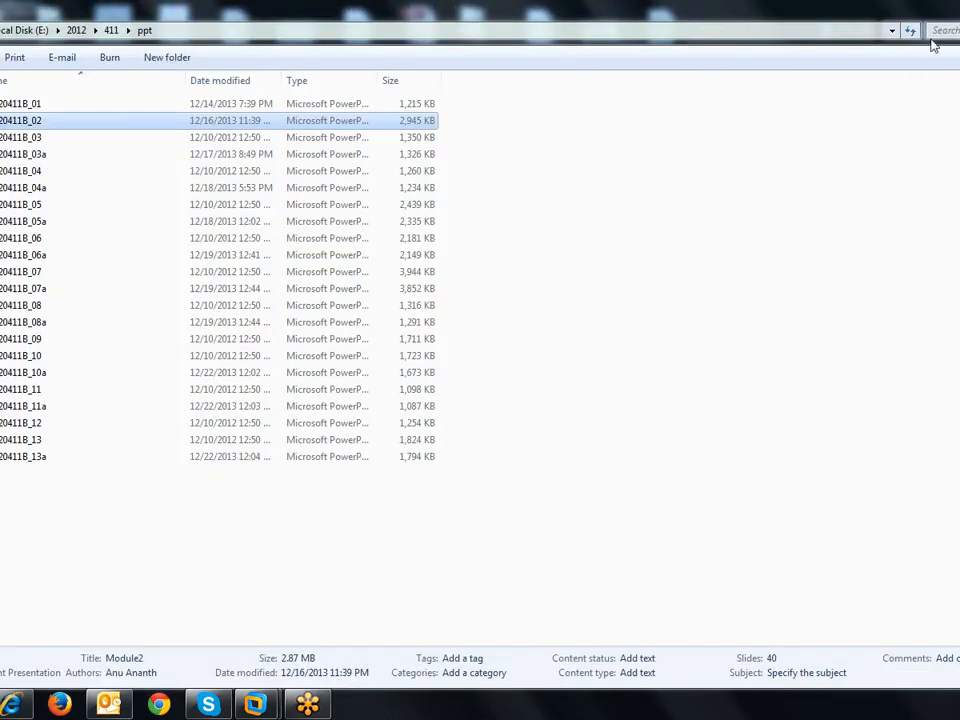
pyautogui.hotkey('alt', 'F4')
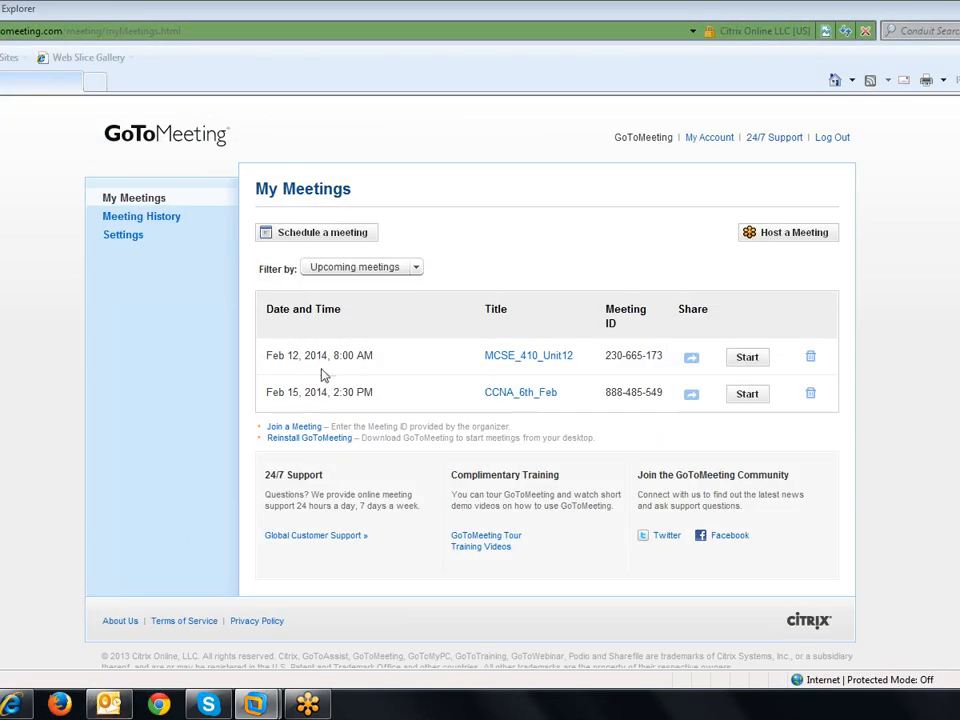